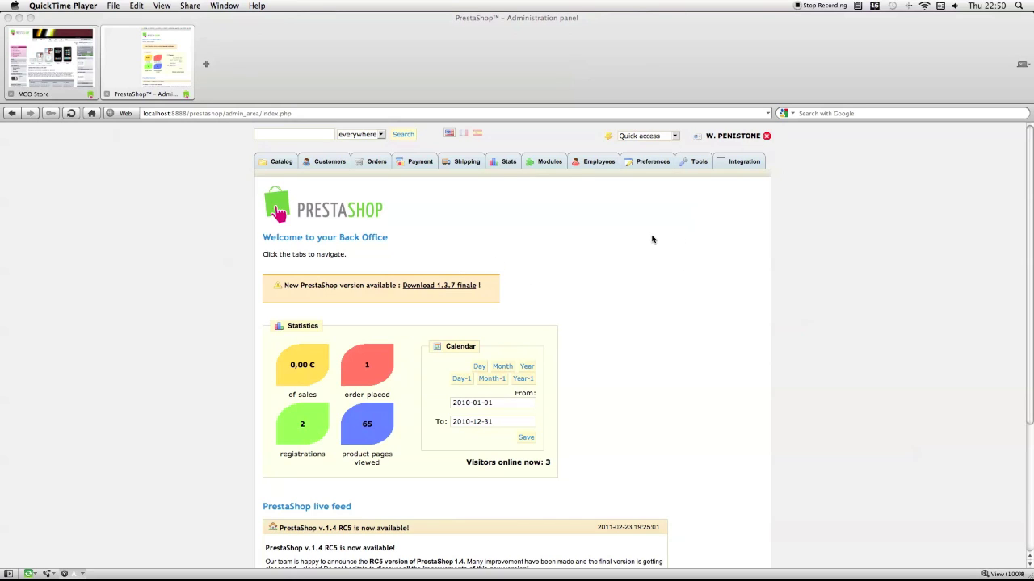
Step: Check the past free order's details under My orders in the storefront, then open the new product's page
{"action": "left_click", "coordinate": [62, 80]}
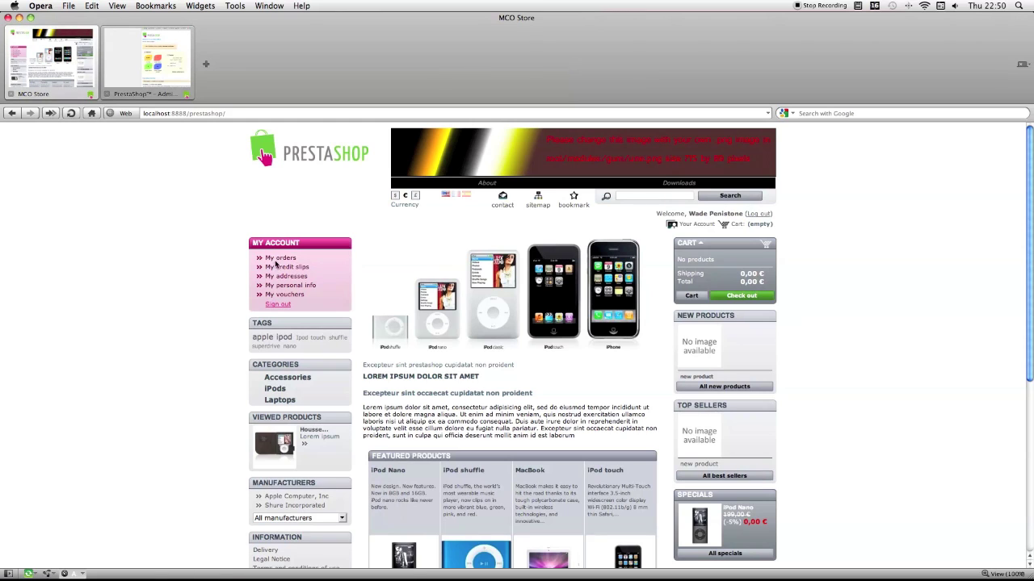
{"action": "left_click", "coordinate": [275, 260]}
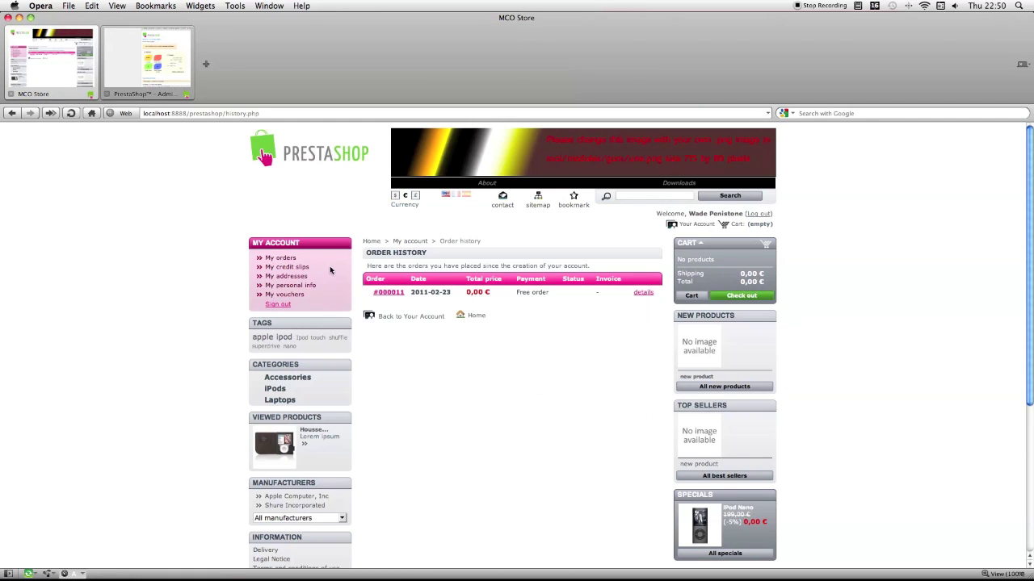
{"action": "left_click", "coordinate": [389, 293]}
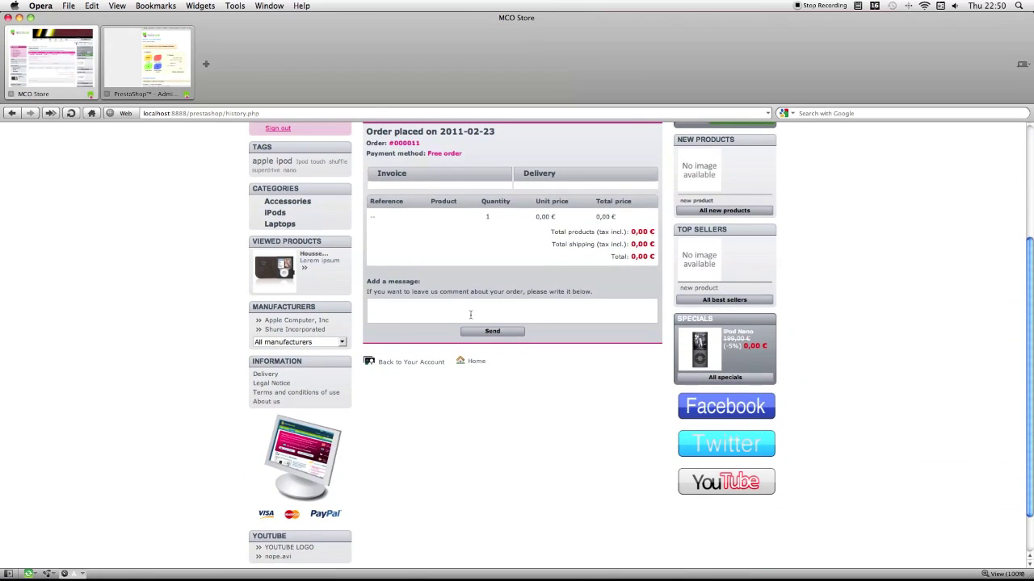
{"action": "scroll", "coordinate": [470, 314], "scroll_direction": "up", "scroll_amount": 5}
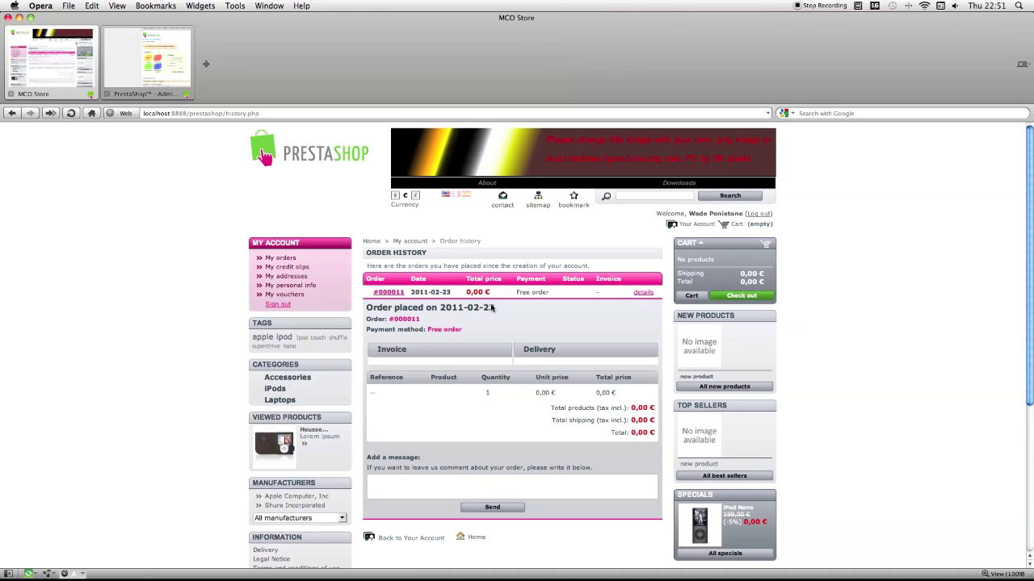
{"action": "left_click", "coordinate": [699, 344]}
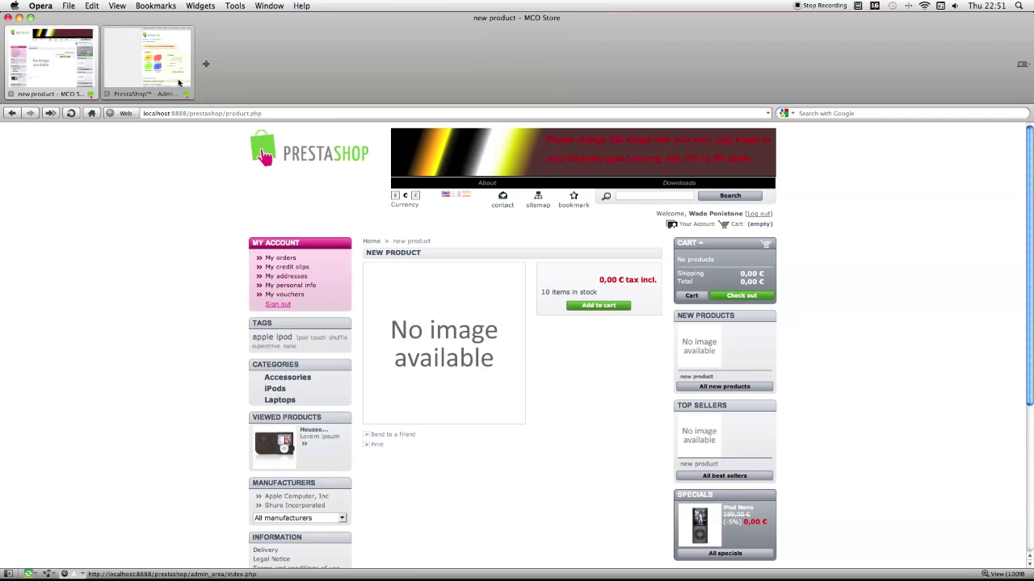
Step: Install the Download button v1.0 module from the Products modules, then return to the storefront product page
{"action": "left_click", "coordinate": [147, 61]}
{"action": "left_click", "coordinate": [527, 166]}
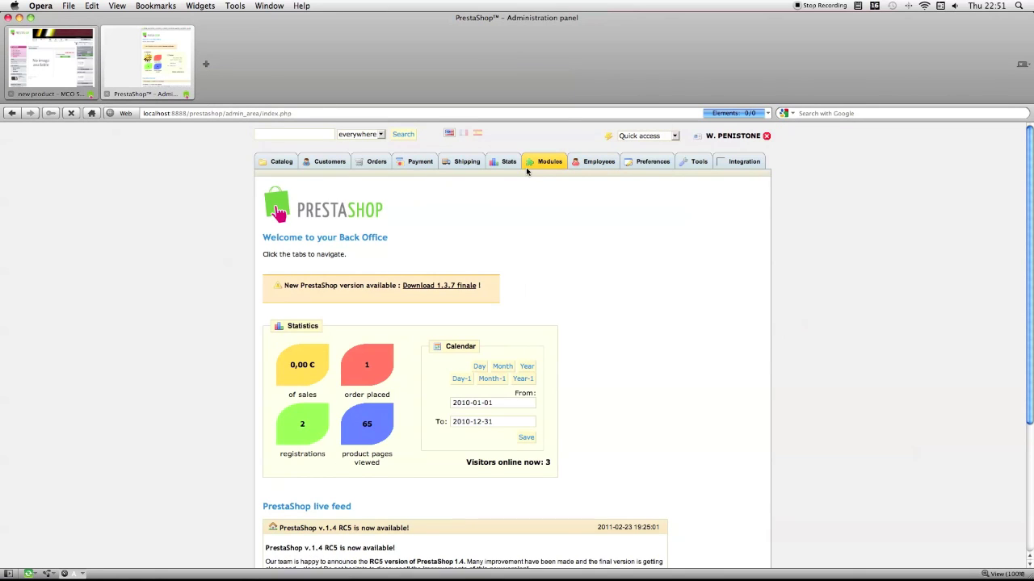
{"action": "scroll", "coordinate": [442, 286], "scroll_direction": "down", "scroll_amount": 8}
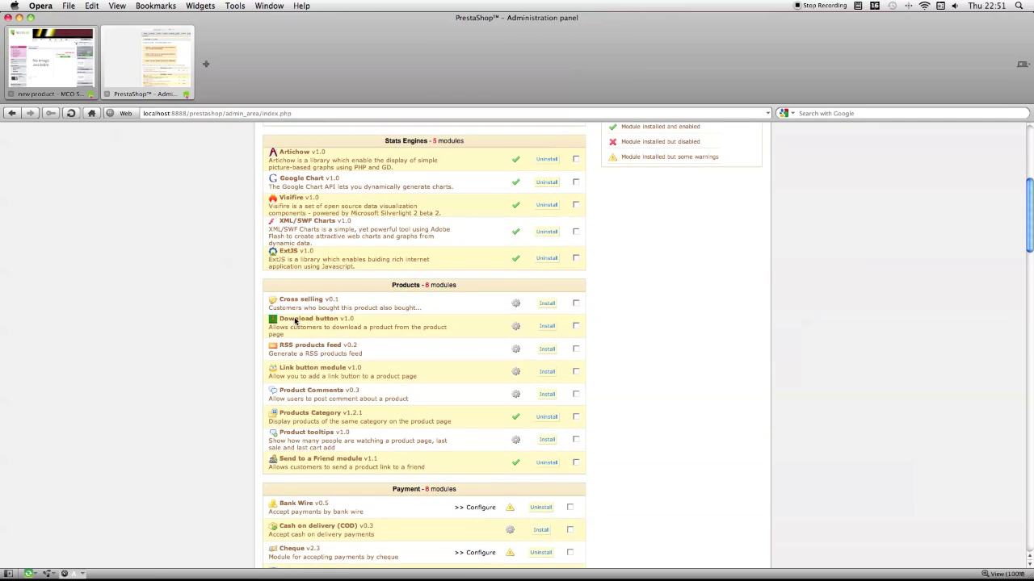
{"action": "left_click_drag", "start_coordinate": [265, 320], "coordinate": [373, 331]}
{"action": "left_click", "coordinate": [545, 326]}
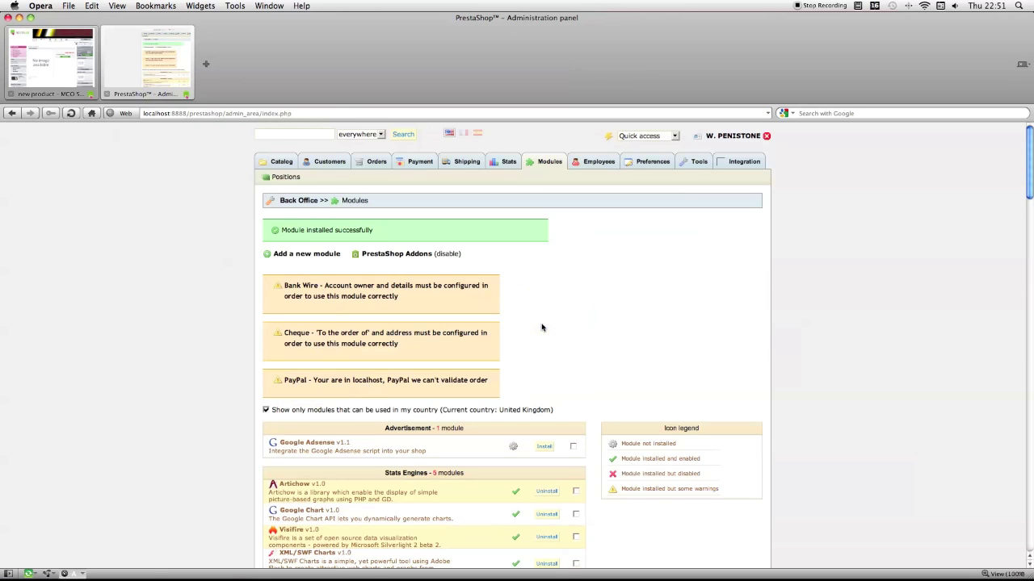
{"action": "scroll", "coordinate": [542, 327], "scroll_direction": "down", "scroll_amount": 5}
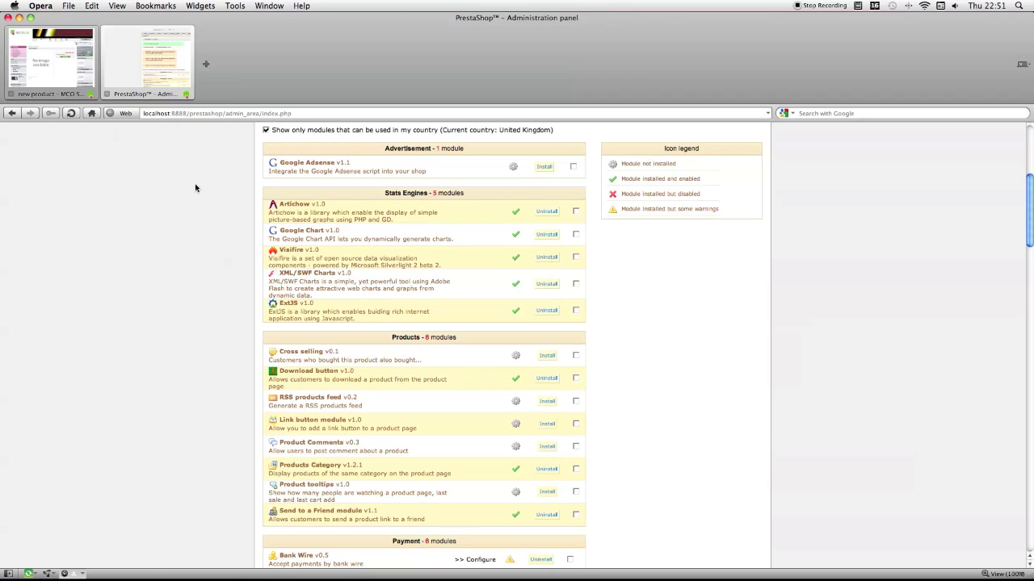
{"action": "left_click", "coordinate": [50, 58]}
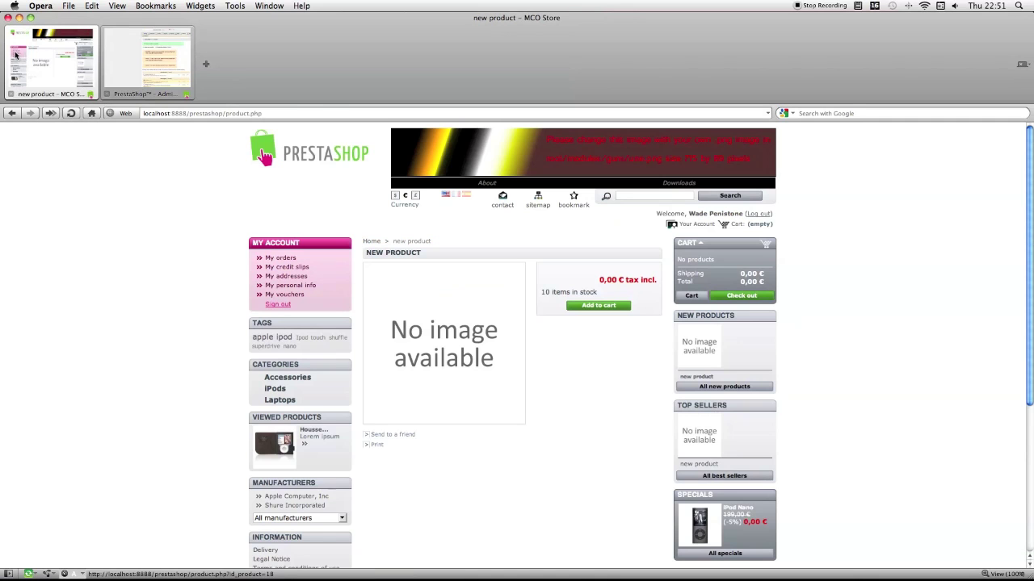
Step: Reload the product page, confirm Download Now offers Youtube.png (10.0 KB), then cancel that download
{"action": "left_click", "coordinate": [71, 113]}
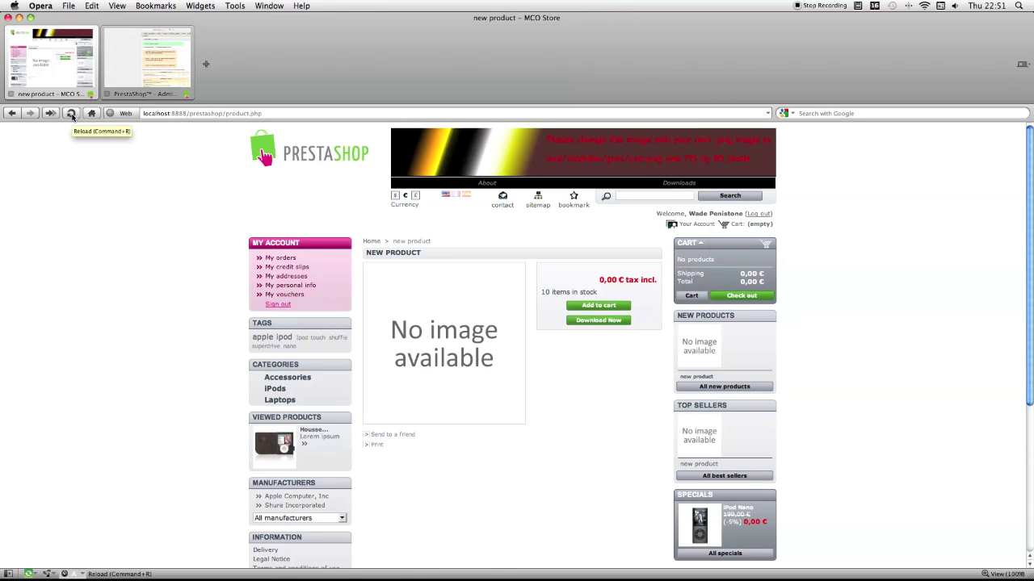
{"action": "left_click", "coordinate": [584, 322]}
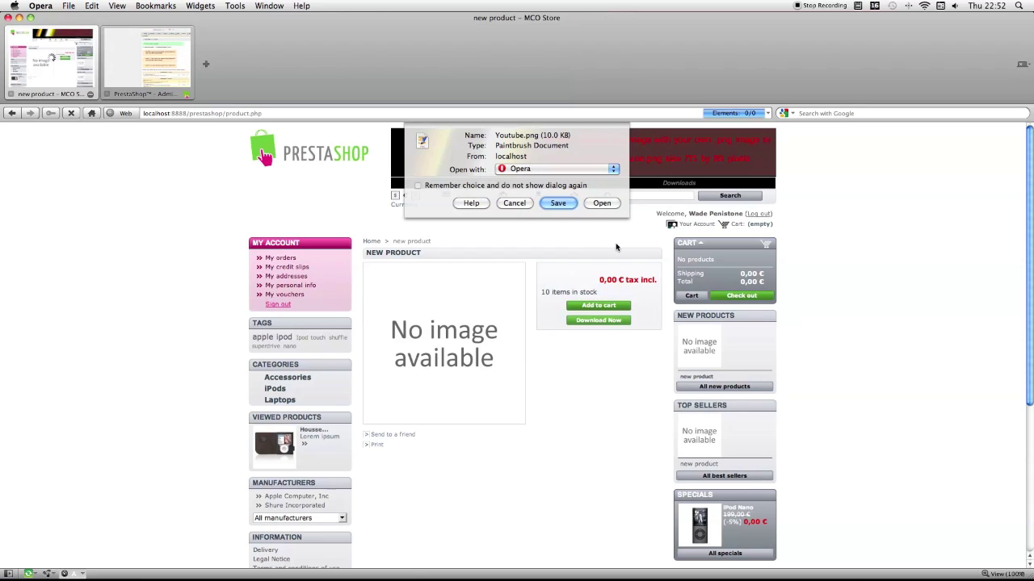
{"action": "left_click", "coordinate": [512, 204]}
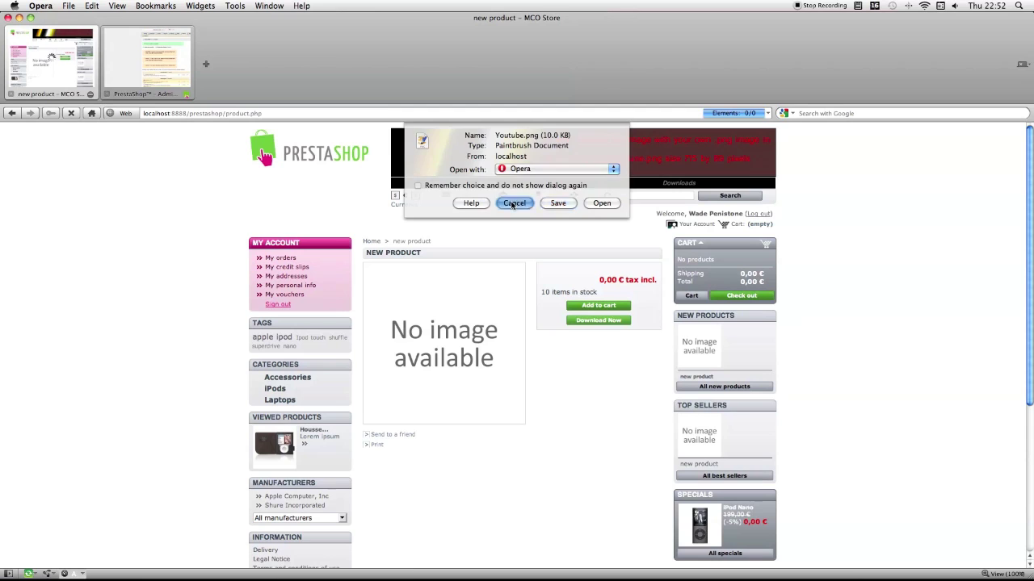
Step: Start a new catalog product named 'Download button test product' in the admin panel
{"action": "left_click", "coordinate": [134, 63]}
{"action": "left_click", "coordinate": [283, 162]}
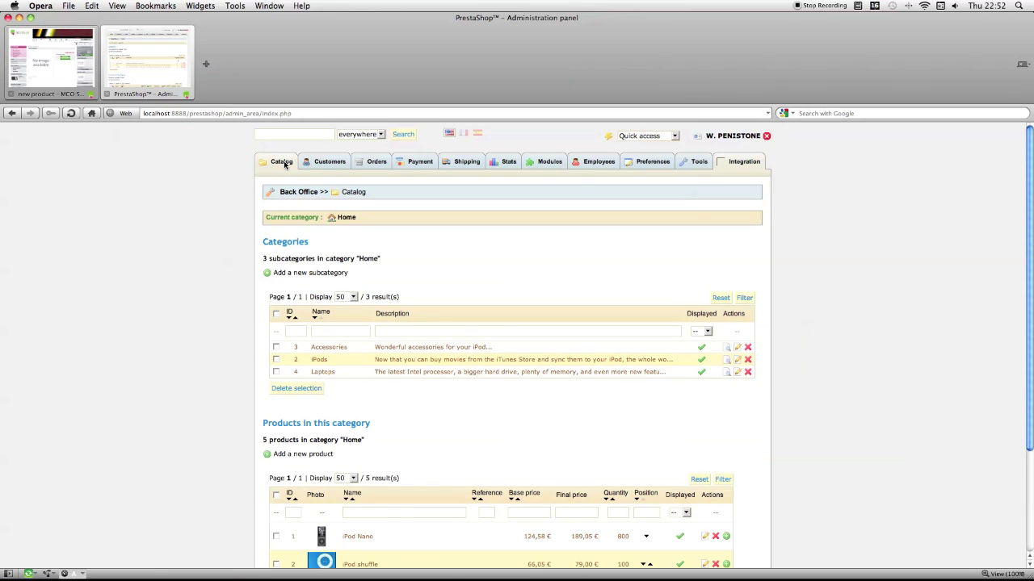
{"action": "left_click", "coordinate": [320, 455]}
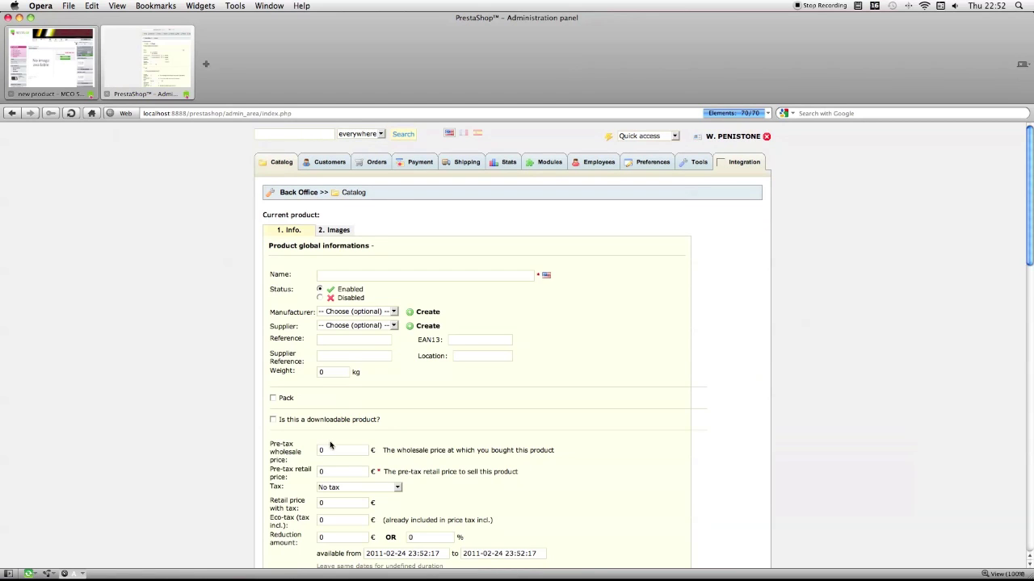
{"action": "left_click", "coordinate": [384, 277]}
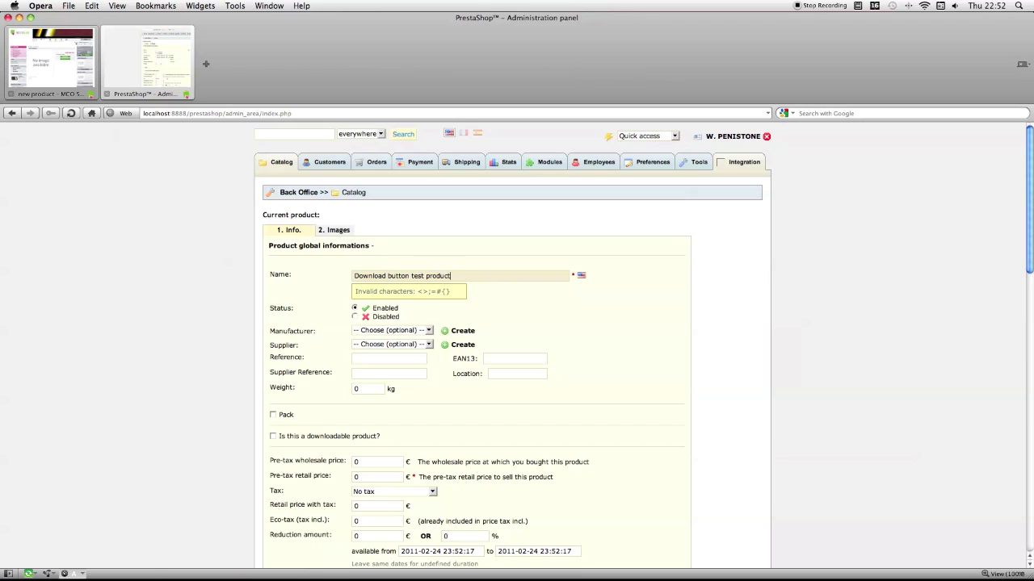
{"action": "type", "text": "Download button test product"}
Step: Copy the add-product page's address from the browser's address bar
{"action": "scroll", "coordinate": [380, 279], "scroll_direction": "down", "scroll_amount": 3}
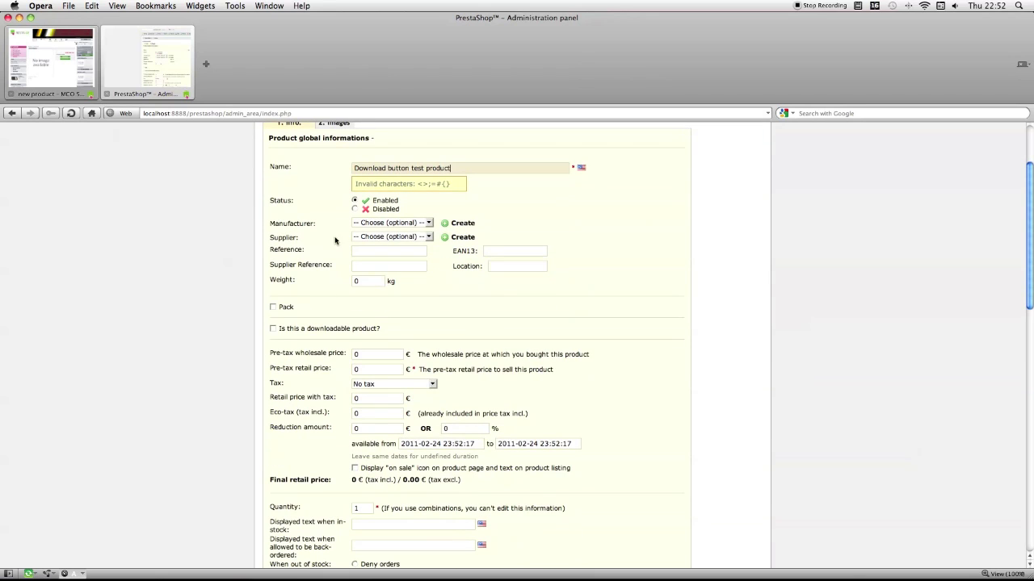
{"action": "left_click", "coordinate": [337, 114]}
{"action": "right_click", "coordinate": [340, 114]}
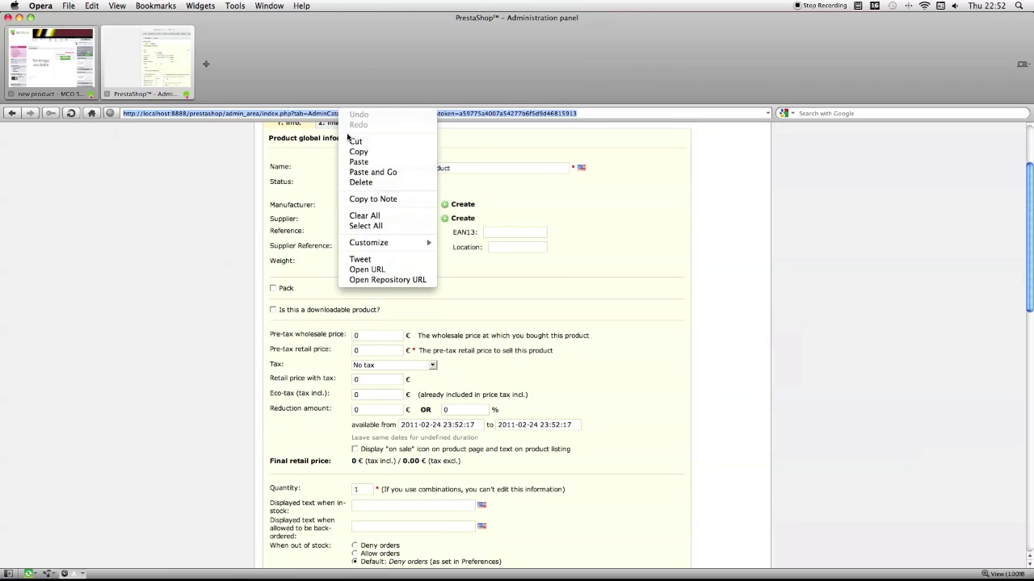
{"action": "left_click", "coordinate": [380, 153]}
{"action": "mouse_move", "coordinate": [402, 575]}
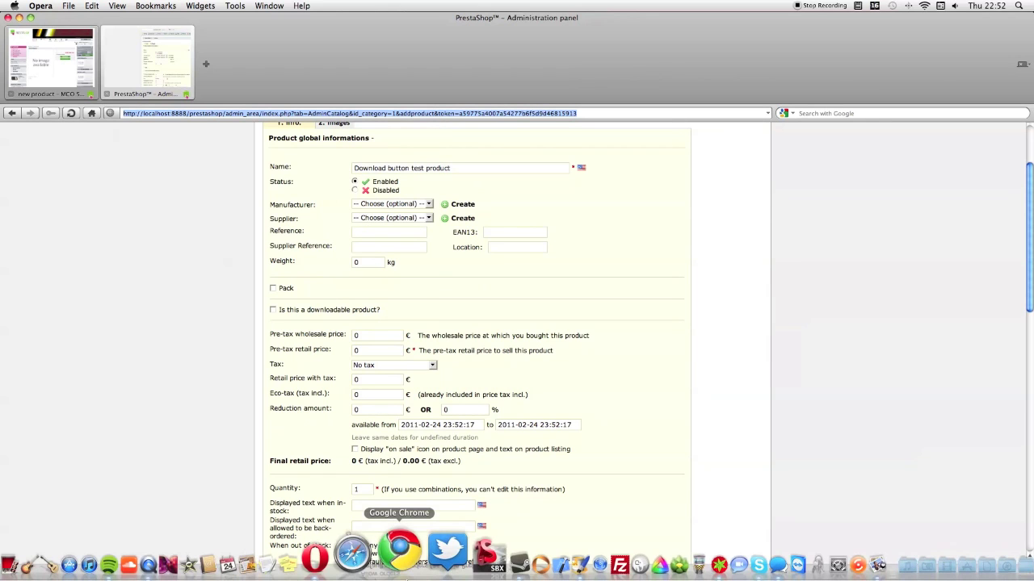
Step: Load the copied add-product page in Safari
{"action": "left_click", "coordinate": [384, 564]}
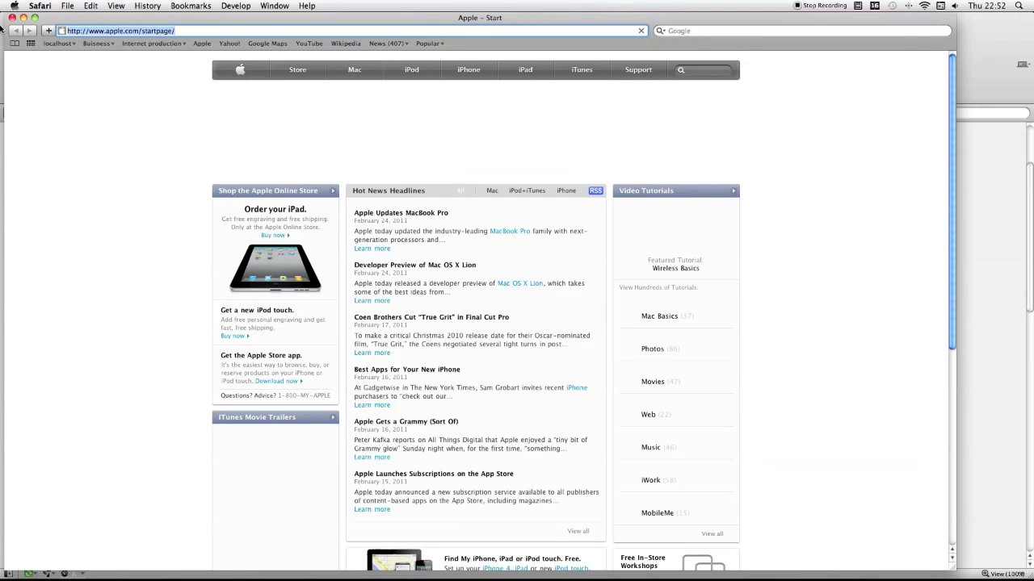
{"action": "key", "text": "super+v"}
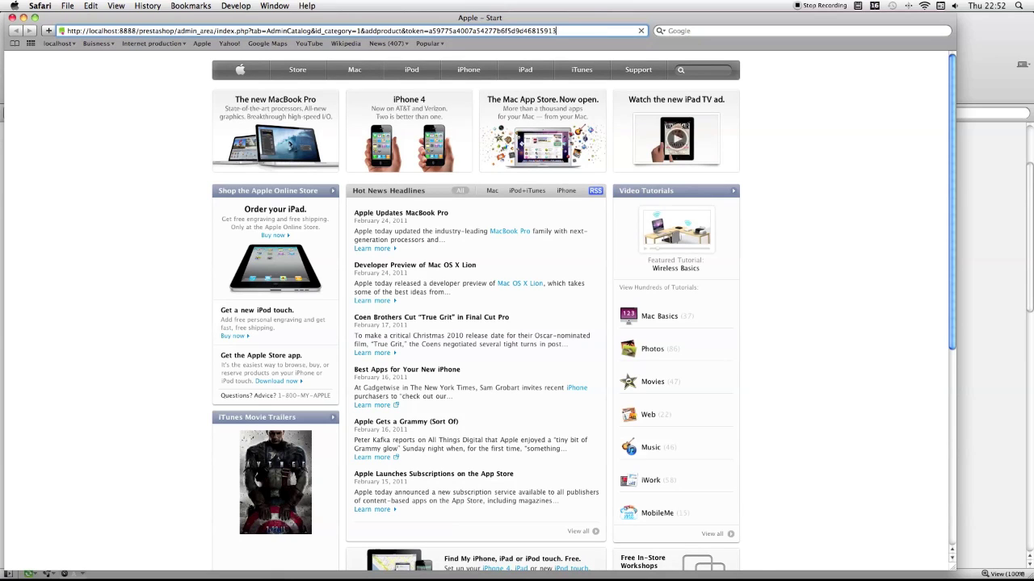
{"action": "key", "text": "Return"}
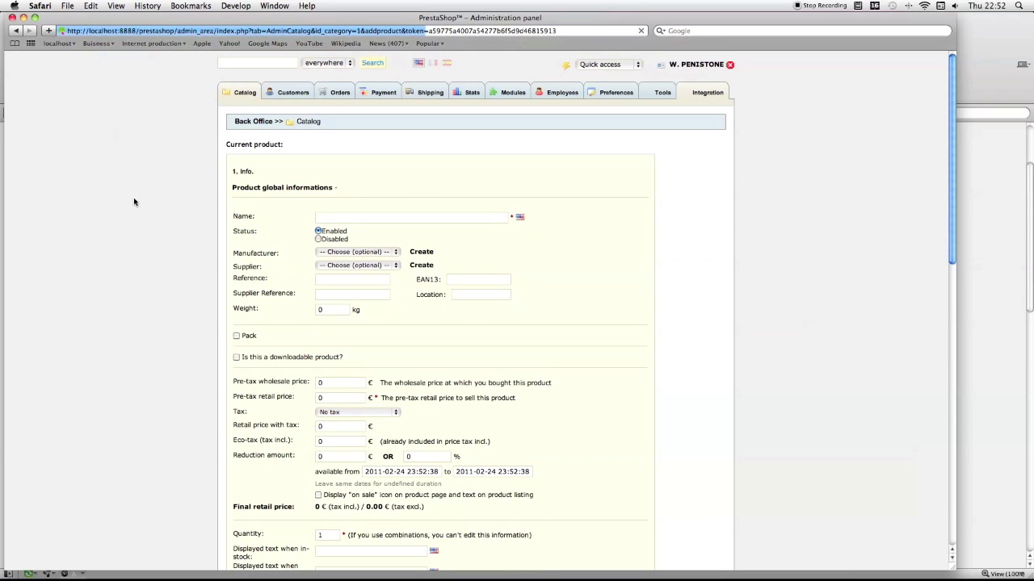
Step: Name the product 'Download button test product' and tick 'Is this a downloadable product?'
{"action": "left_click", "coordinate": [406, 208]}
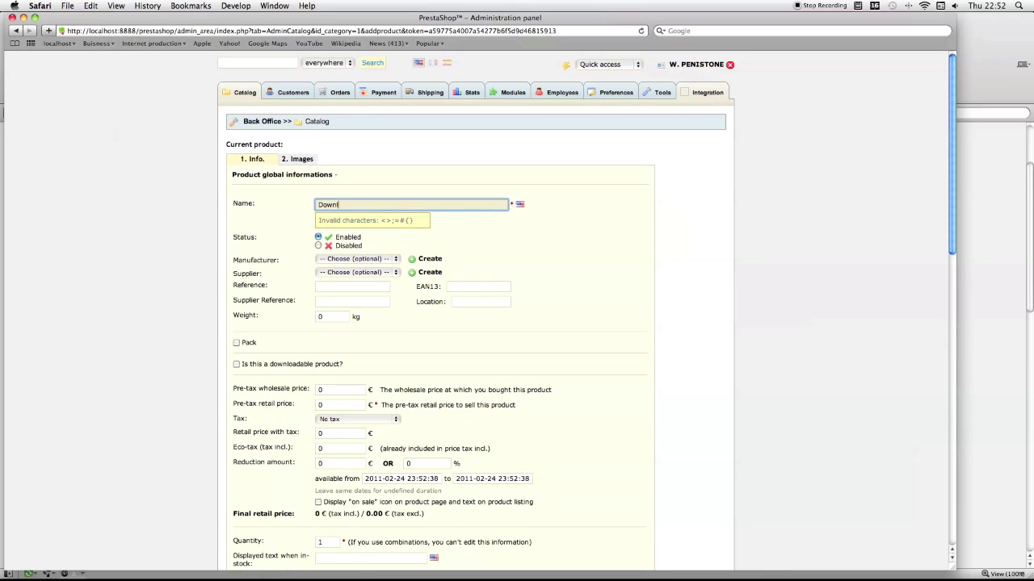
{"action": "type", "text": "Download button"}
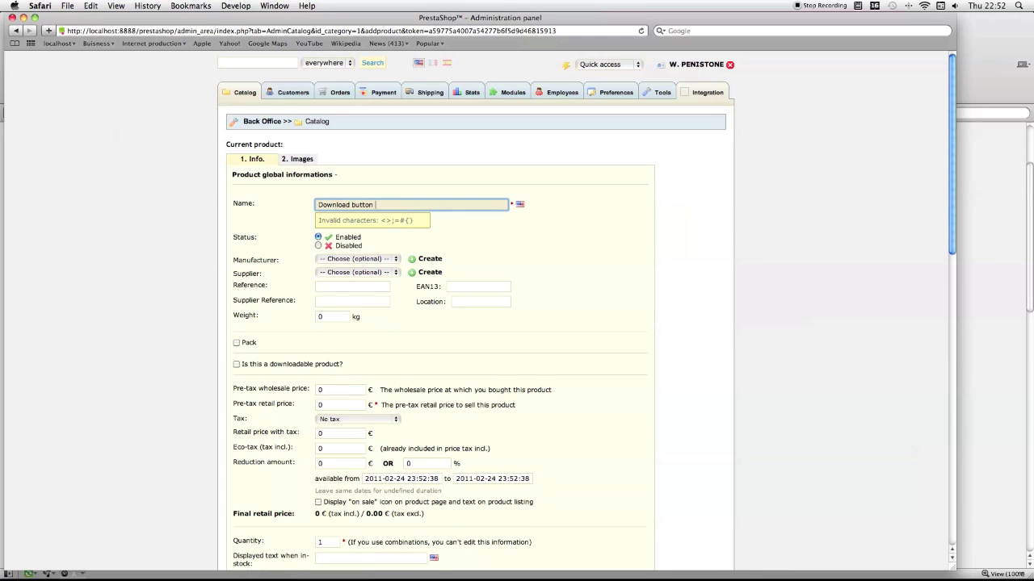
{"action": "type", "text": " test produ"}
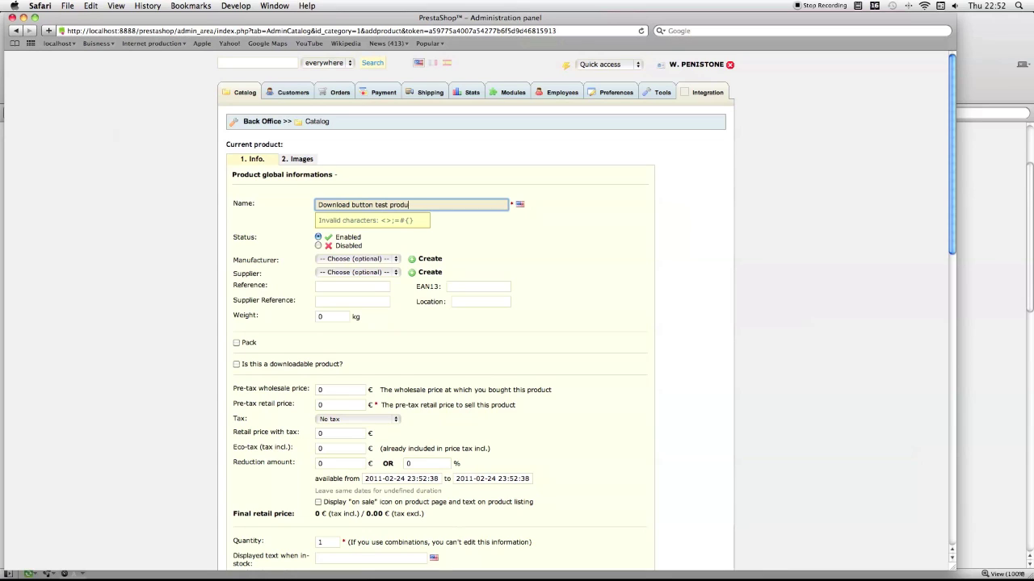
{"action": "type", "text": "ct"}
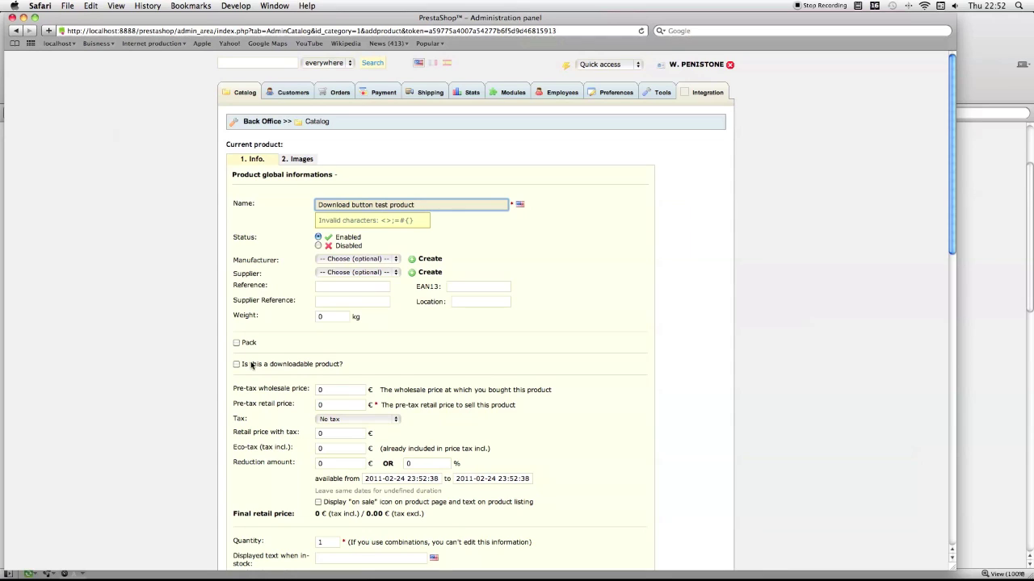
{"action": "left_click", "coordinate": [238, 365]}
{"action": "left_click", "coordinate": [236, 346]}
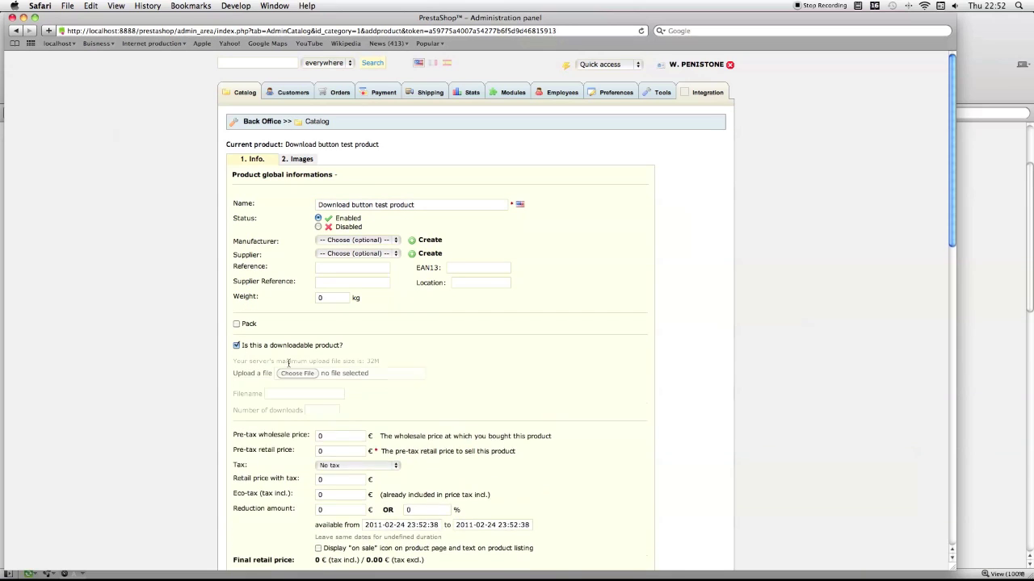
Step: Attach BannerMCS.jpg from the Downloads folder as the product's download file
{"action": "left_click", "coordinate": [297, 373]}
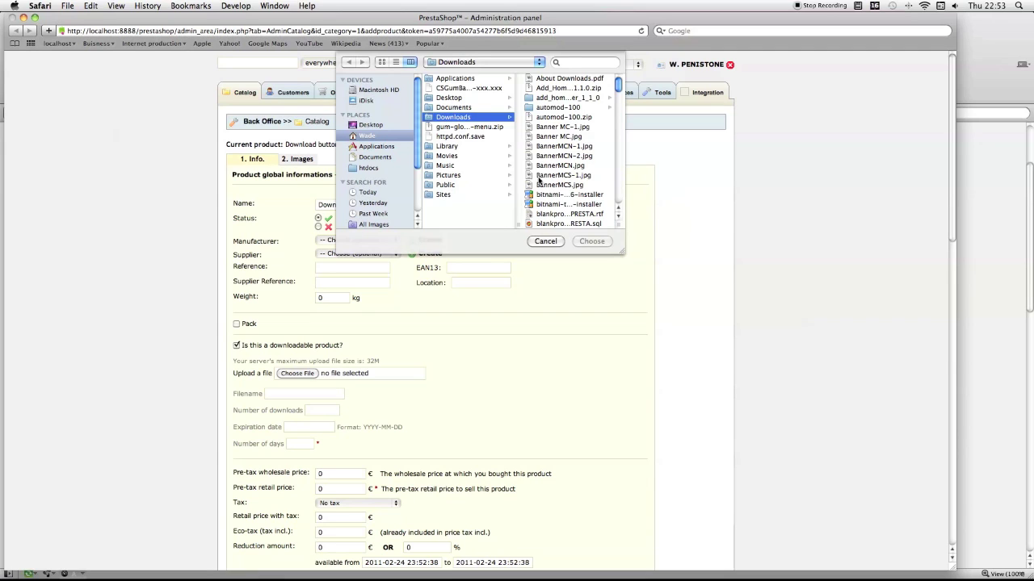
{"action": "left_click", "coordinate": [540, 185]}
{"action": "left_click", "coordinate": [589, 240]}
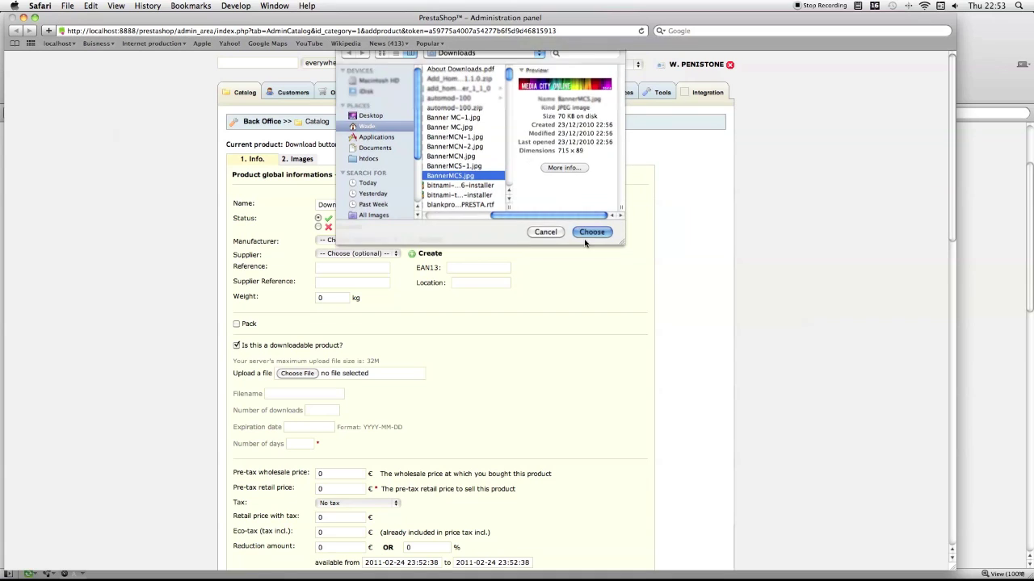
Step: Set Number of days to 365 and the expiration date to 2014-11-09
{"action": "scroll", "coordinate": [521, 278], "scroll_direction": "down", "scroll_amount": 1}
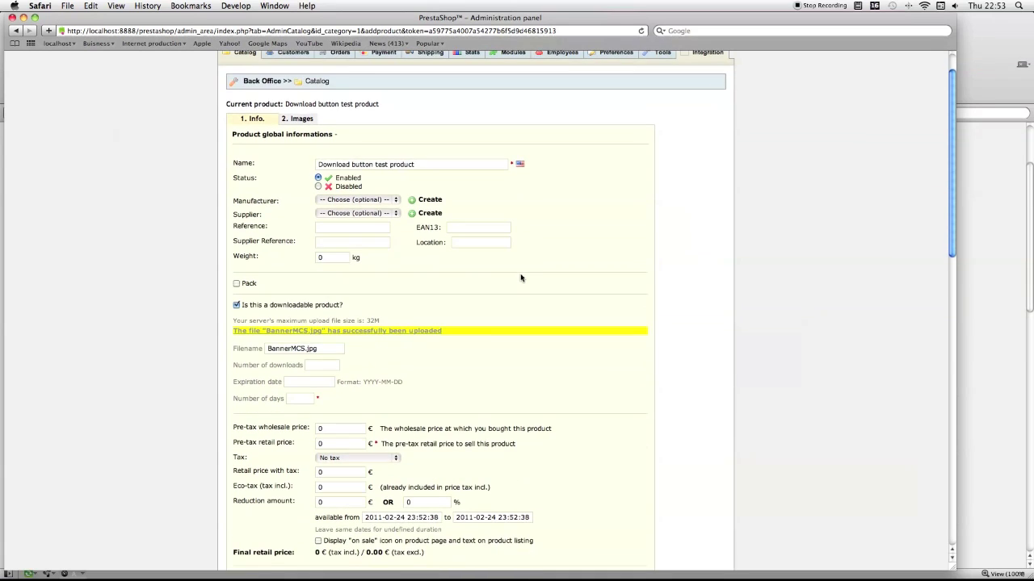
{"action": "left_click", "coordinate": [299, 399]}
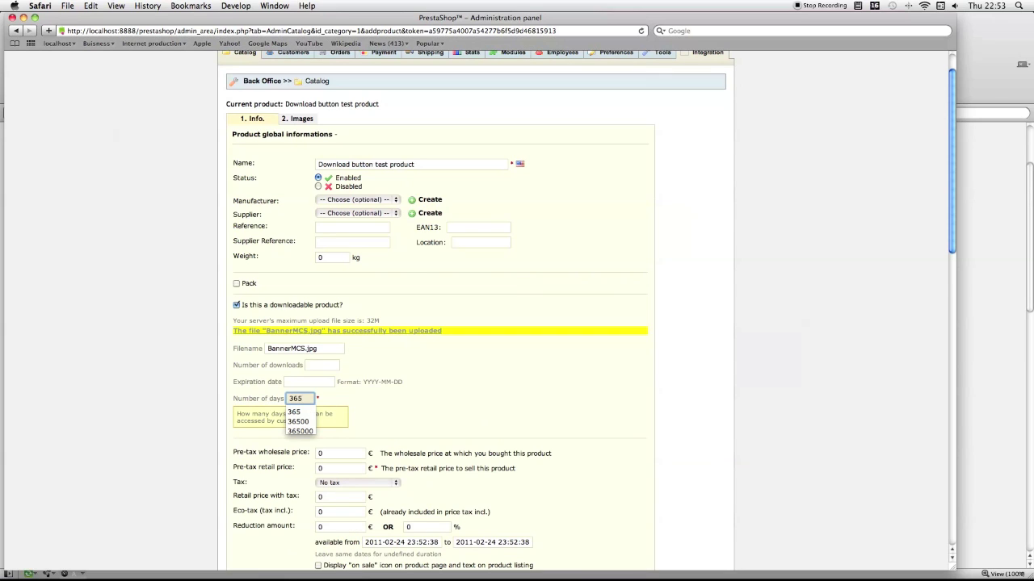
{"action": "left_click", "coordinate": [392, 401]}
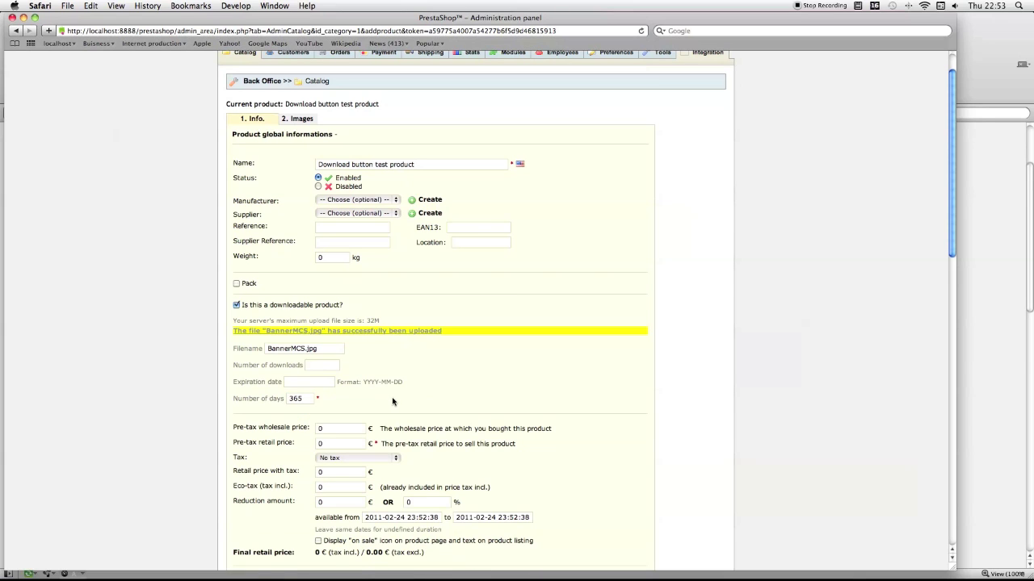
{"action": "left_click", "coordinate": [326, 385]}
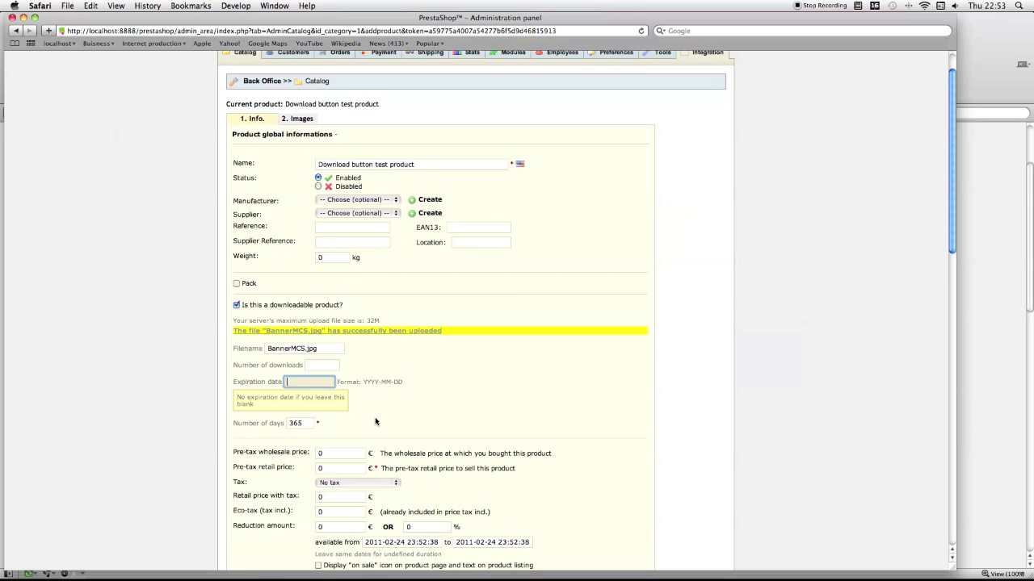
{"action": "type", "text": "2012"}
{"action": "key", "text": "BackSpace"}
{"action": "type", "text": "0"}
{"action": "key", "text": "BackSpace"}
{"action": "type", "text": "20"}
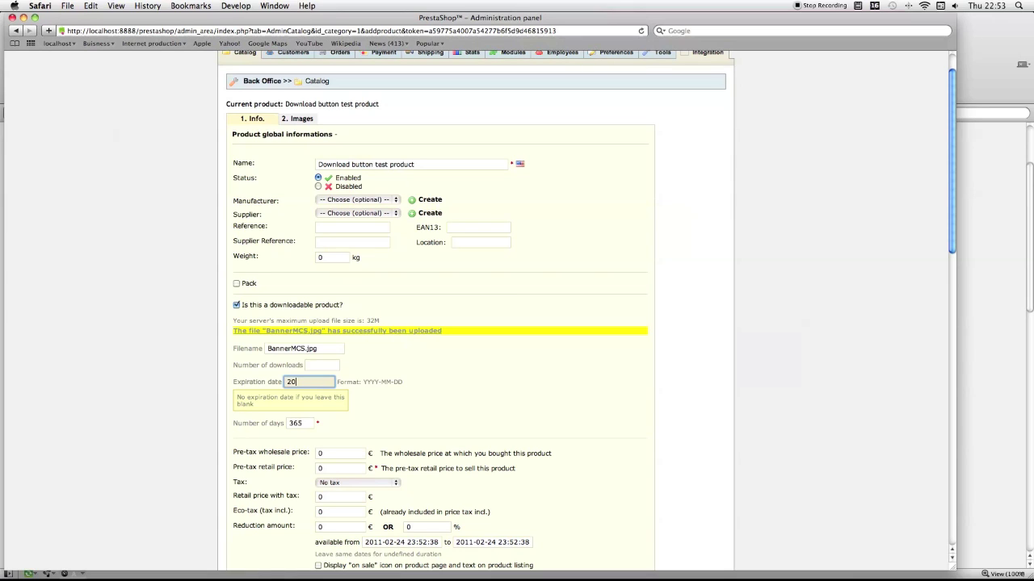
{"action": "type", "text": "14-"}
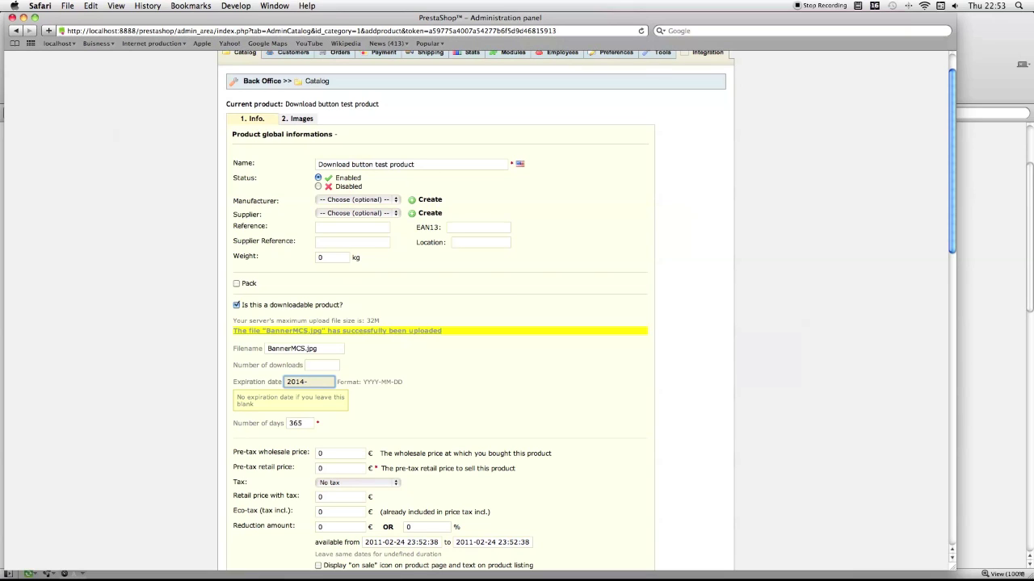
{"action": "type", "text": "11-09"}
Step: Leave the pre-tax retail price at 0 and set the quantity to 9999
{"action": "scroll", "coordinate": [525, 423], "scroll_direction": "down", "scroll_amount": 2}
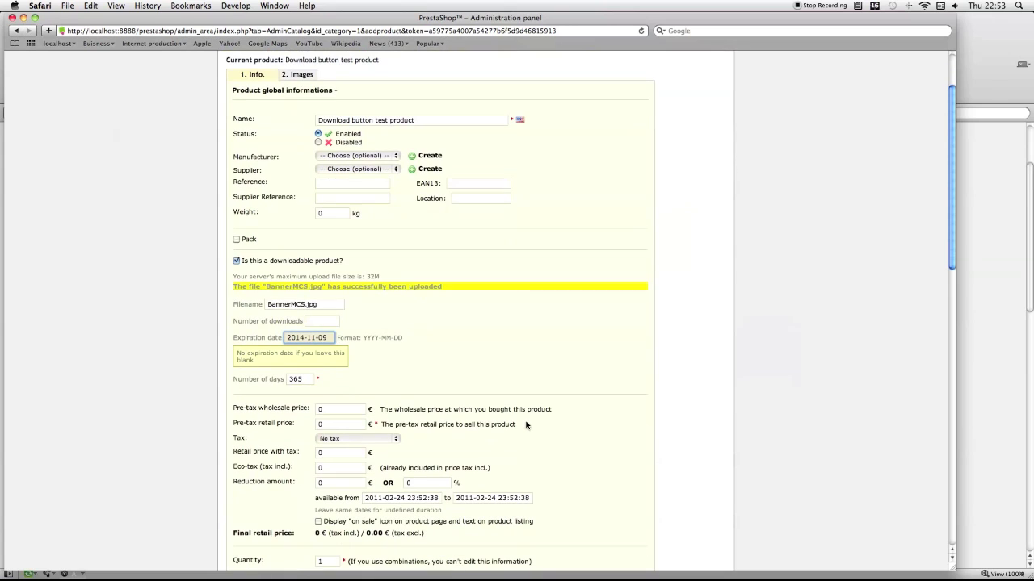
{"action": "left_click", "coordinate": [339, 424]}
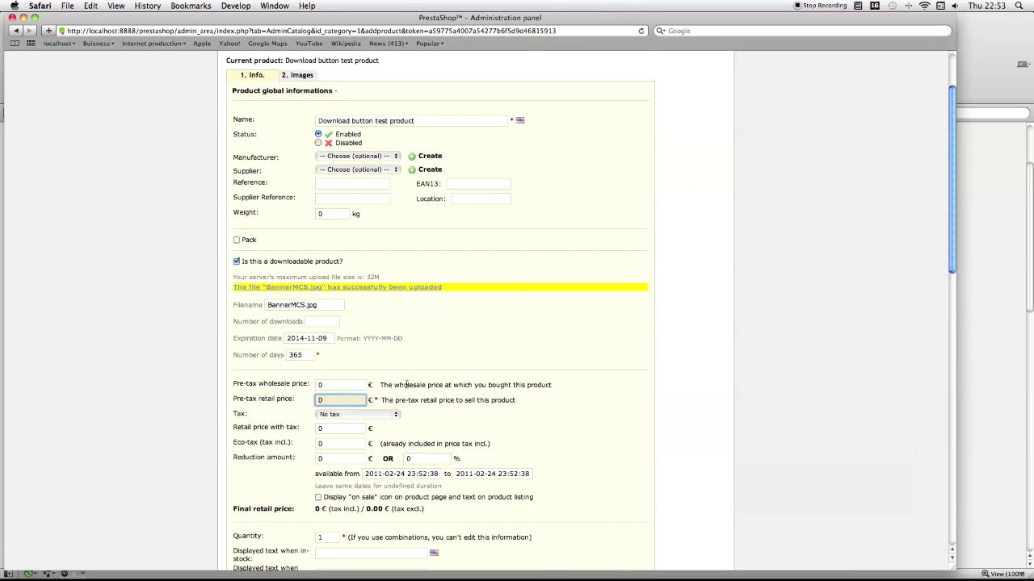
{"action": "scroll", "coordinate": [406, 385], "scroll_direction": "down", "scroll_amount": 7}
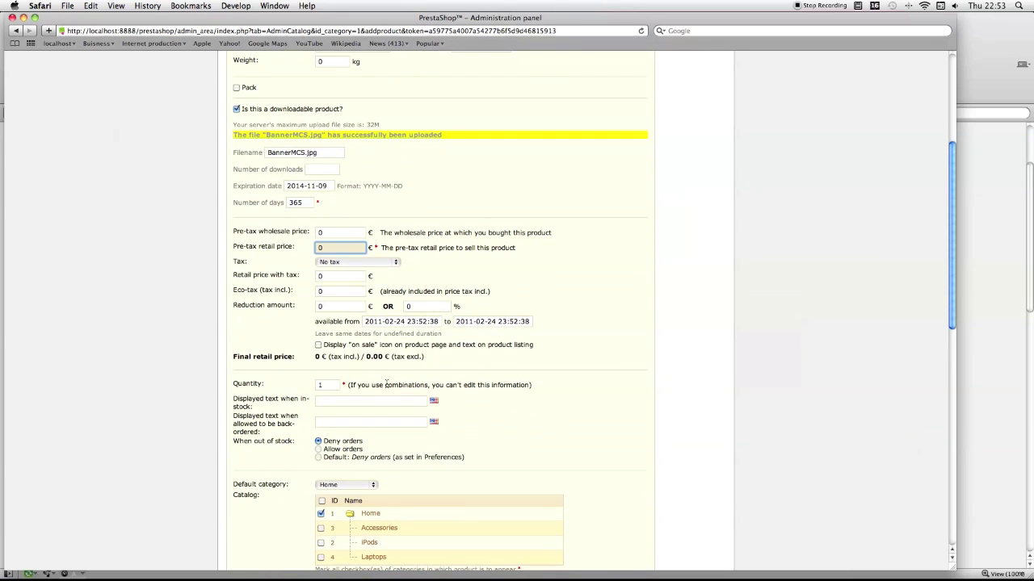
{"action": "left_click", "coordinate": [341, 385]}
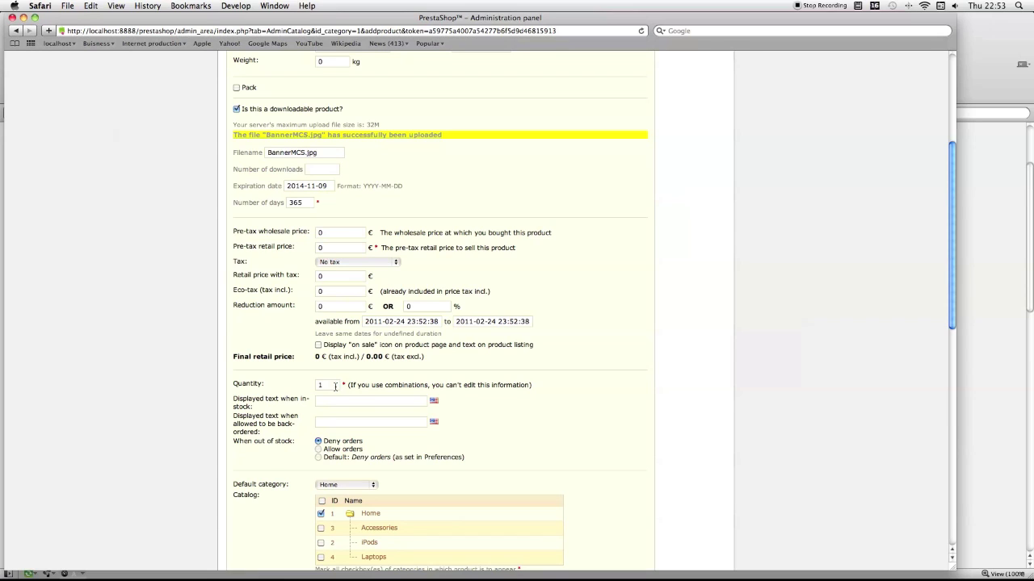
{"action": "left_click", "coordinate": [335, 386]}
{"action": "key", "text": "BackSpace"}
{"action": "type", "text": "99999"}
{"action": "key", "text": "BackSpace"}
{"action": "type", "text": "9"}
Step: Save the product with Save and stay, then switch to the other browser's storefront
{"action": "scroll", "coordinate": [521, 315], "scroll_direction": "down", "scroll_amount": 4}
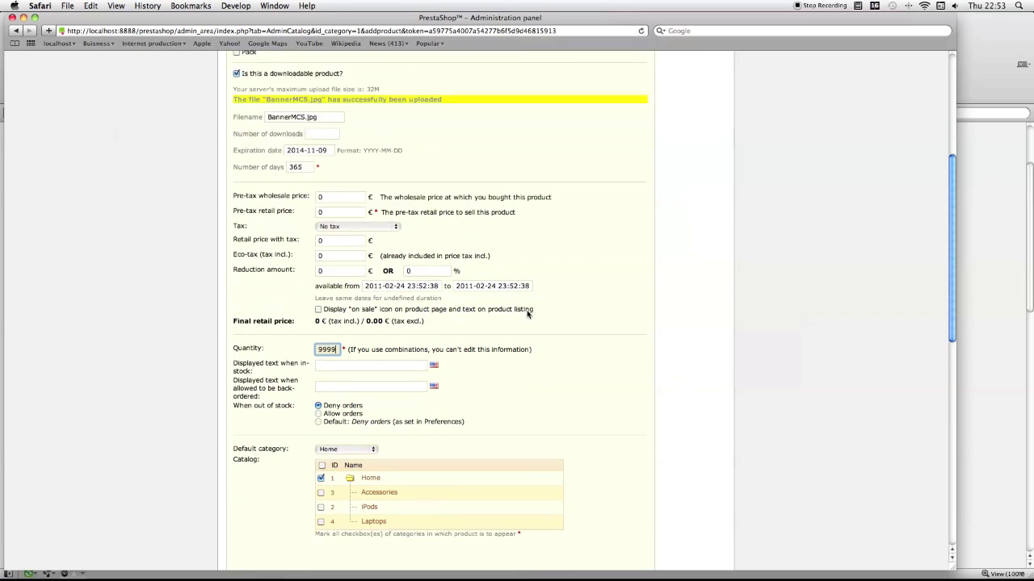
{"action": "scroll", "coordinate": [524, 311], "scroll_direction": "down", "scroll_amount": 12}
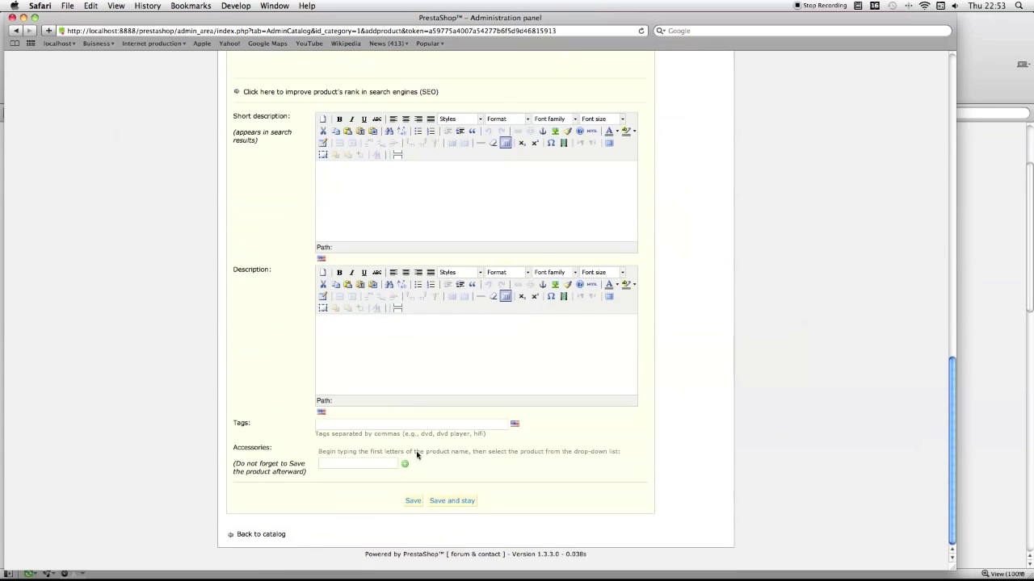
{"action": "left_click", "coordinate": [448, 501]}
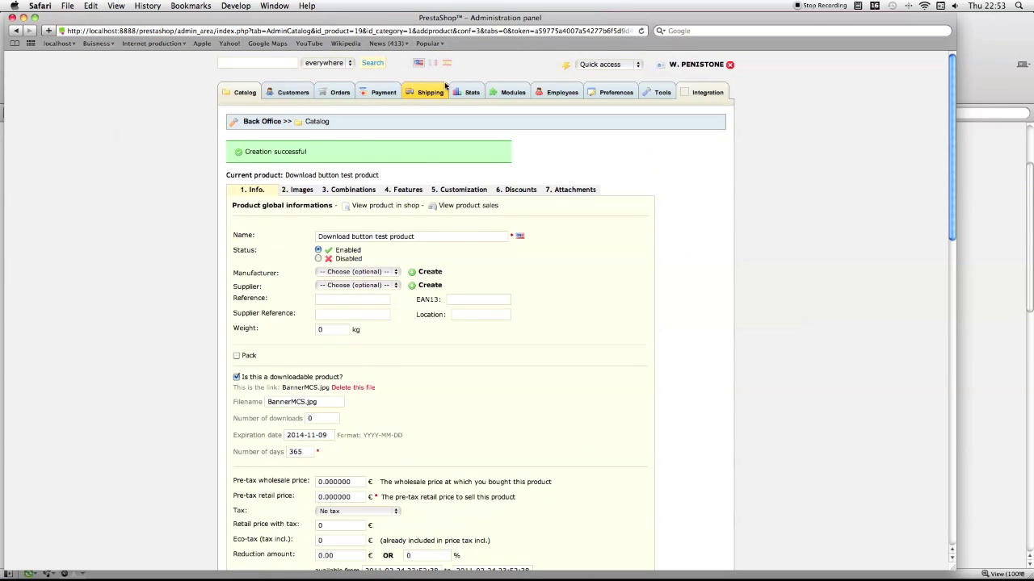
{"action": "key", "text": "super+Tab"}
Step: Reload the storefront and open the Download button test product page
{"action": "left_click", "coordinate": [49, 67]}
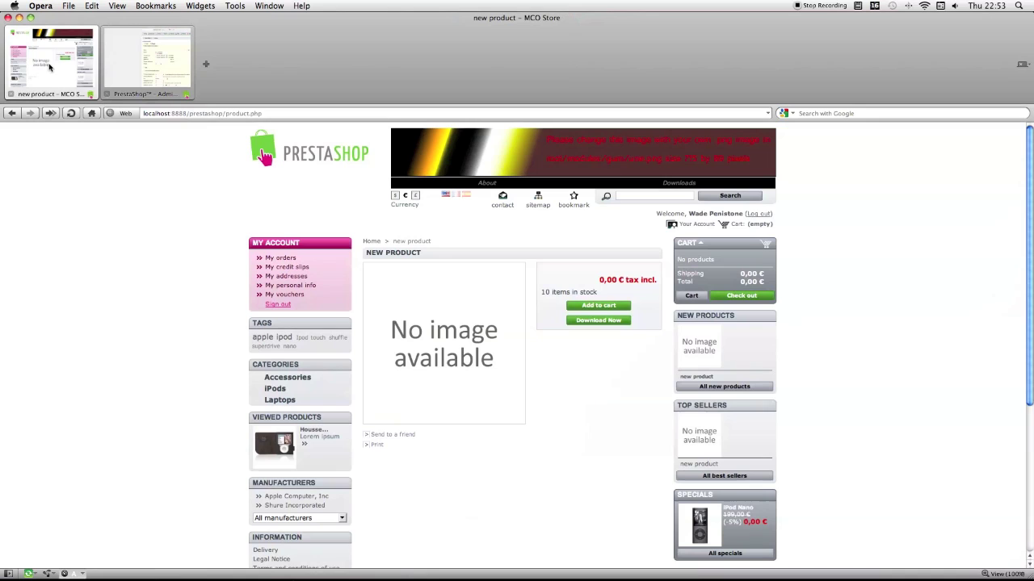
{"action": "key", "text": "super+r"}
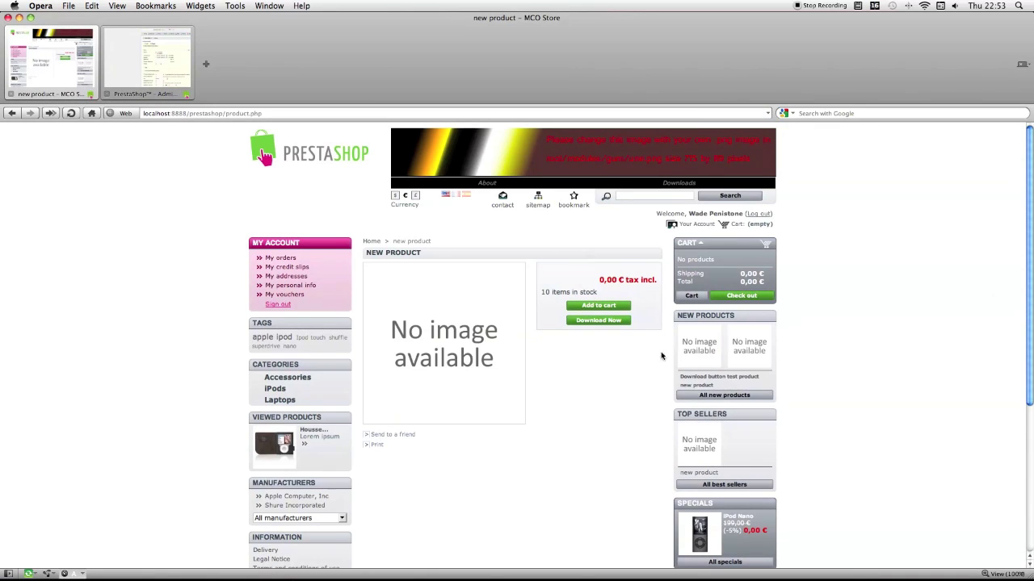
{"action": "left_click", "coordinate": [693, 377]}
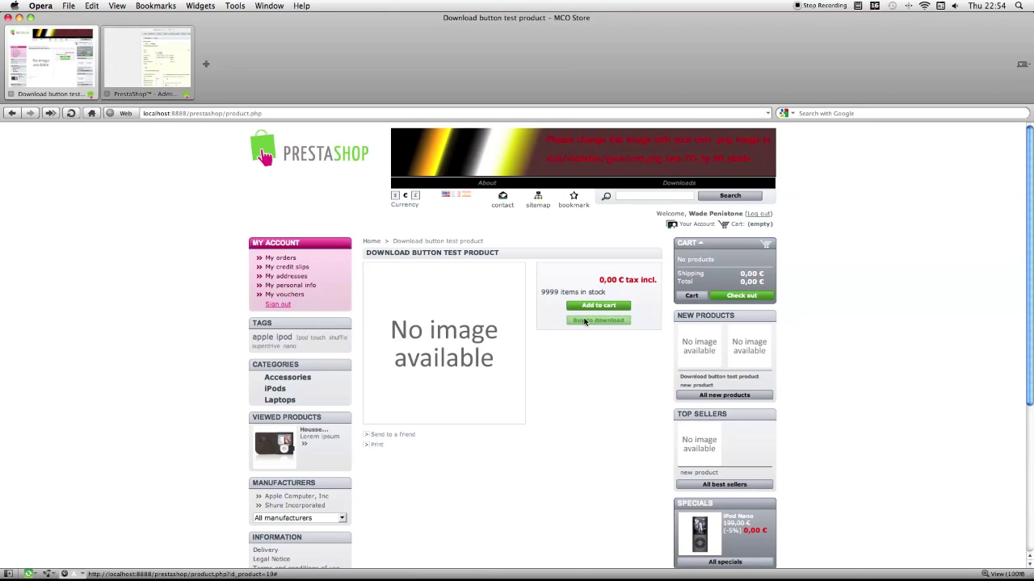
{"action": "left_click", "coordinate": [585, 321]}
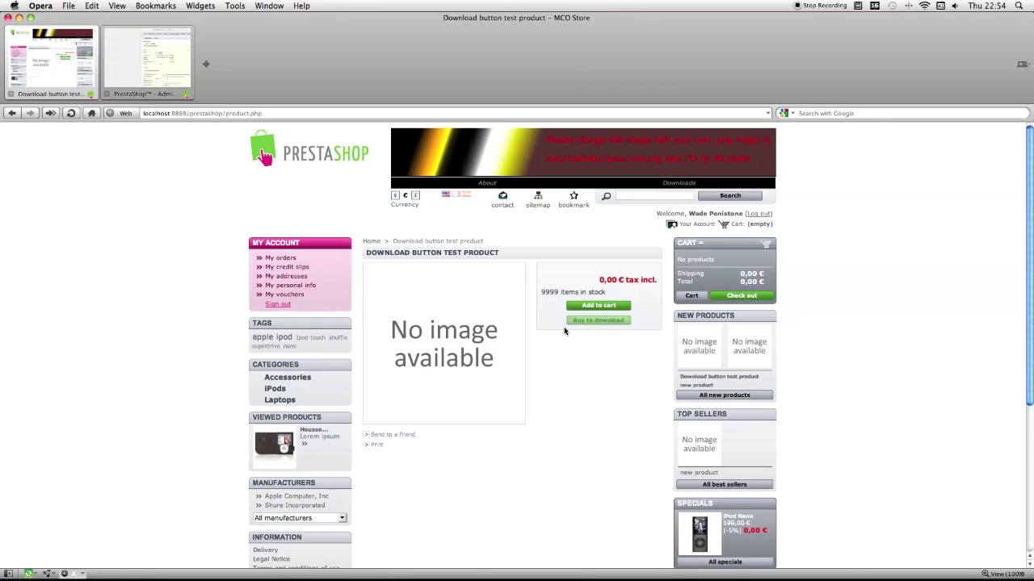
Step: Try 'Buy to download' on the test product, then log the customer out
{"action": "scroll", "coordinate": [538, 304], "scroll_direction": "down", "scroll_amount": 1}
{"action": "scroll", "coordinate": [578, 314], "scroll_direction": "up", "scroll_amount": 1}
{"action": "left_click", "coordinate": [603, 321]}
{"action": "left_click", "coordinate": [756, 215]}
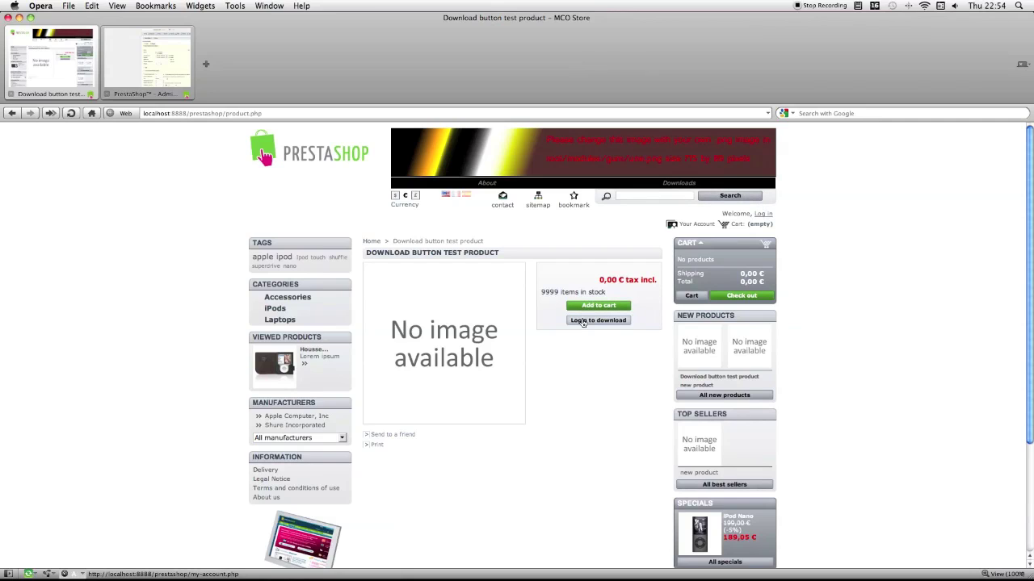
Step: Sign the customer back in on the storefront login page with their e-mail and password
{"action": "left_click", "coordinate": [582, 320]}
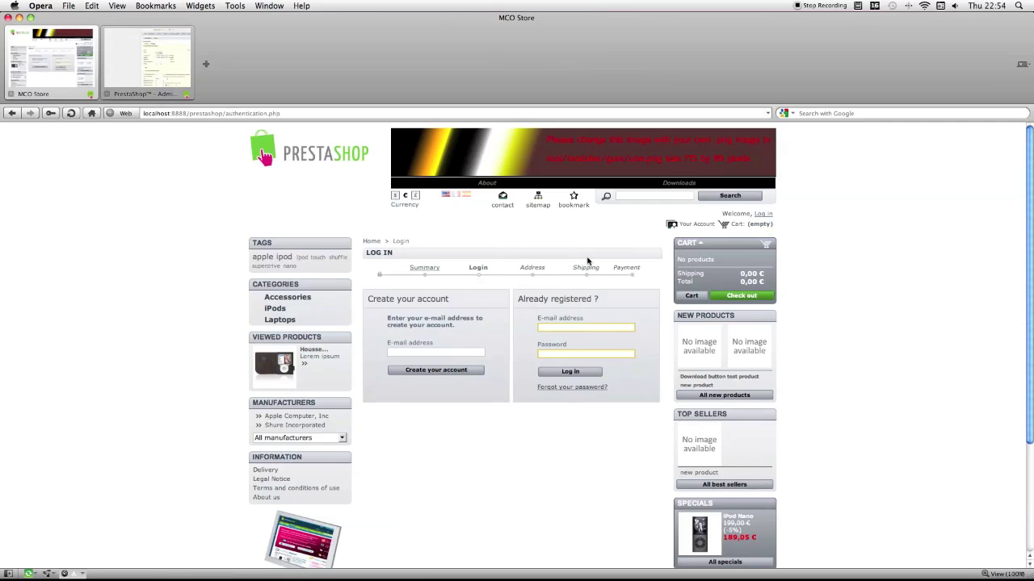
{"action": "key", "text": "BackSpace"}
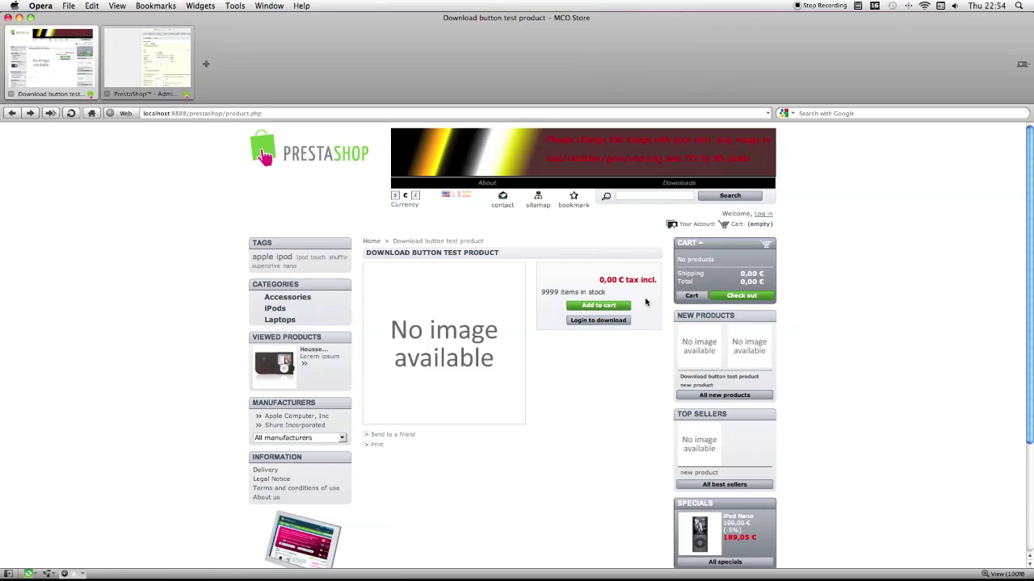
{"action": "left_click", "coordinate": [765, 214]}
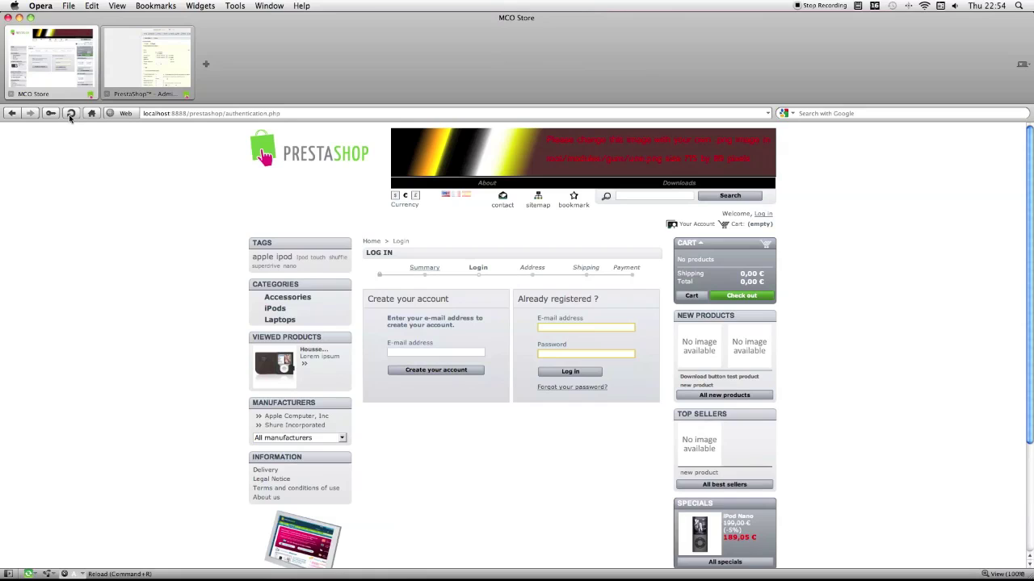
{"action": "left_click", "coordinate": [551, 328]}
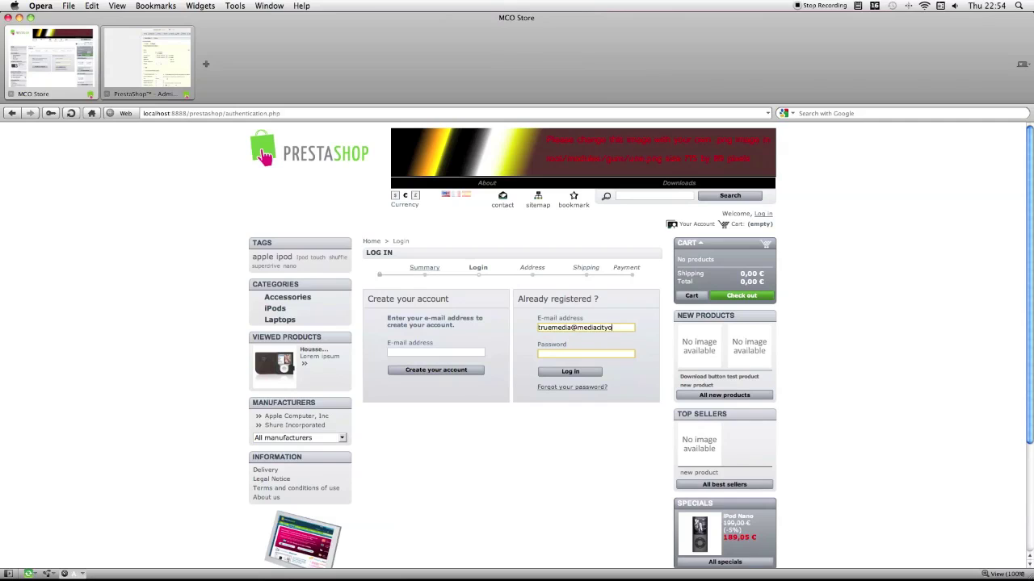
{"action": "left_click", "coordinate": [561, 372]}
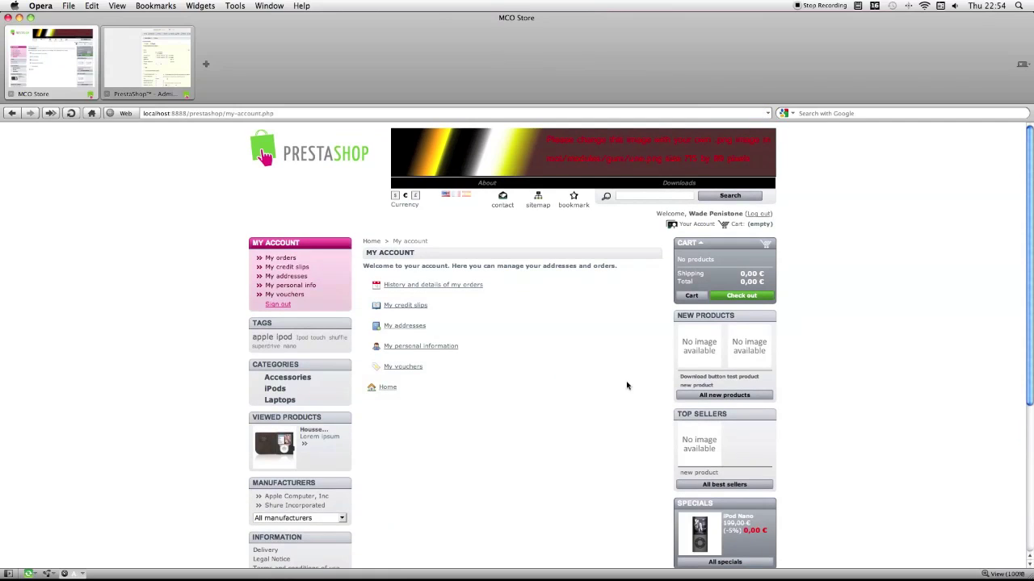
Step: Buy the Download button test product: add to cart, check out, accept the terms, complete the free order
{"action": "left_click", "coordinate": [712, 377]}
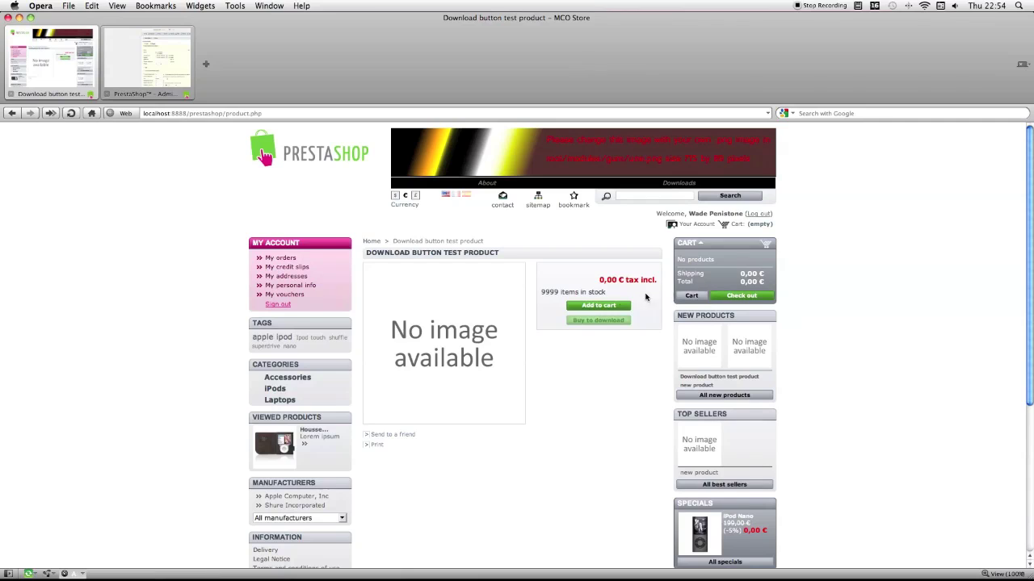
{"action": "left_click", "coordinate": [604, 307]}
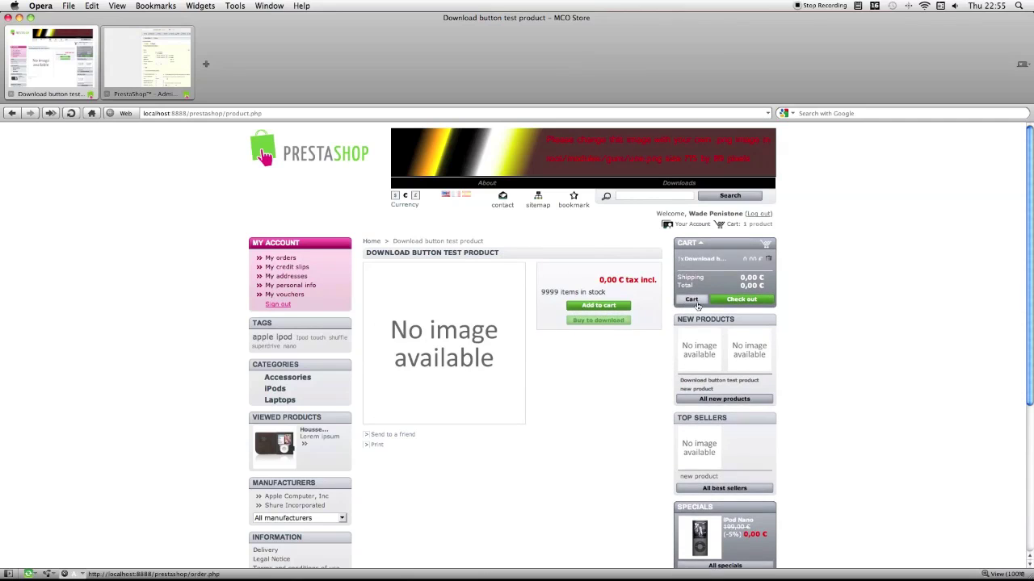
{"action": "left_click", "coordinate": [722, 297]}
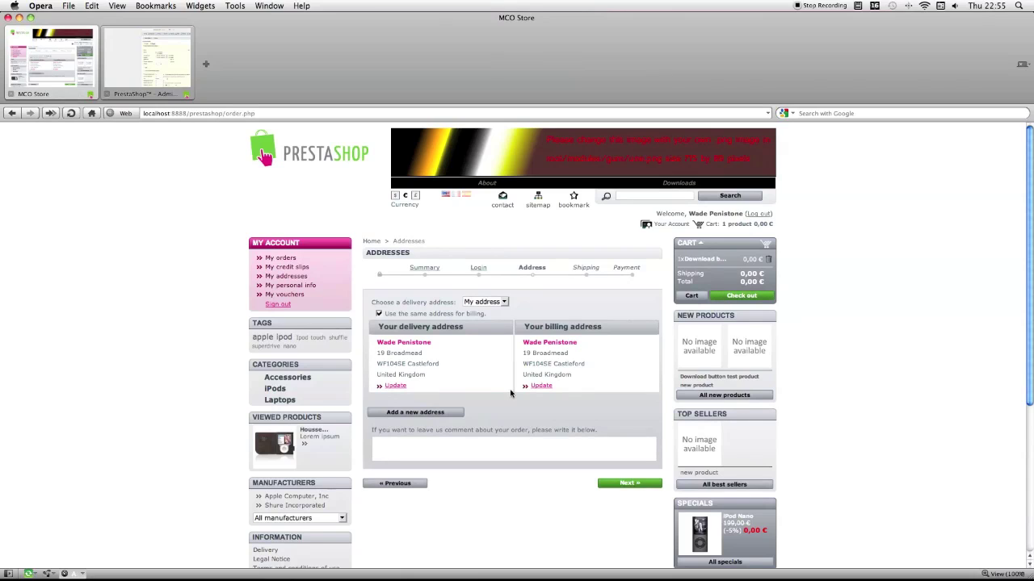
{"action": "left_click", "coordinate": [616, 484]}
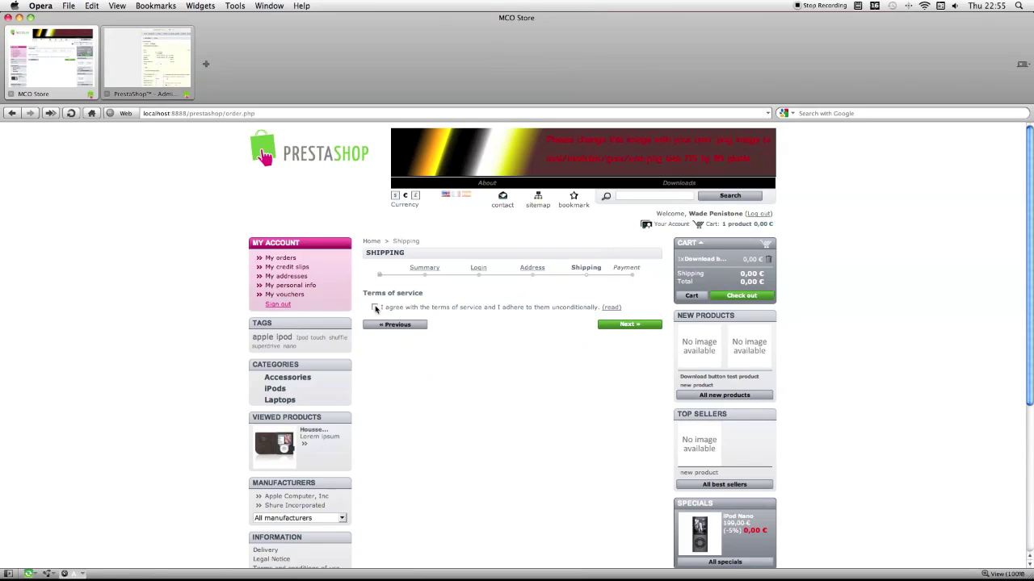
{"action": "left_click", "coordinate": [374, 308]}
{"action": "left_click", "coordinate": [619, 326]}
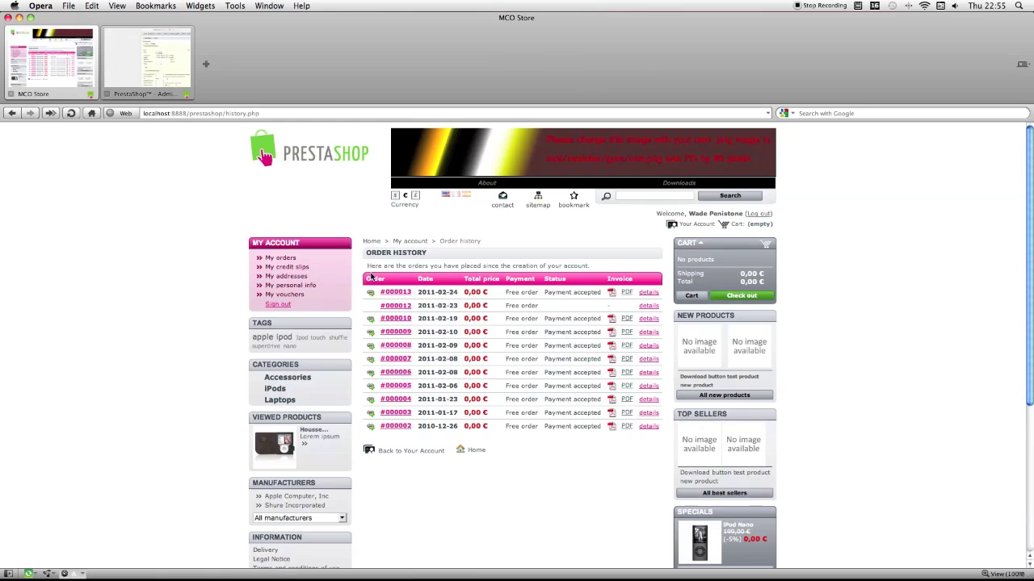
Step: Reopen the purchased Download button test product and start downloading BannerMCS.jpg (66 KB) via Download Now
{"action": "scroll", "coordinate": [554, 288], "scroll_direction": "down", "scroll_amount": 3}
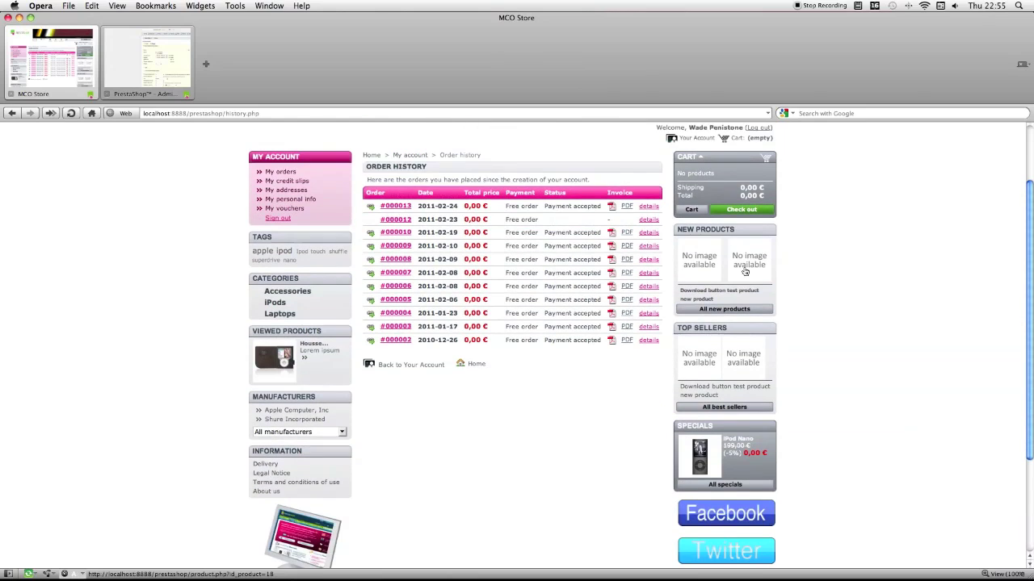
{"action": "left_click", "coordinate": [748, 268]}
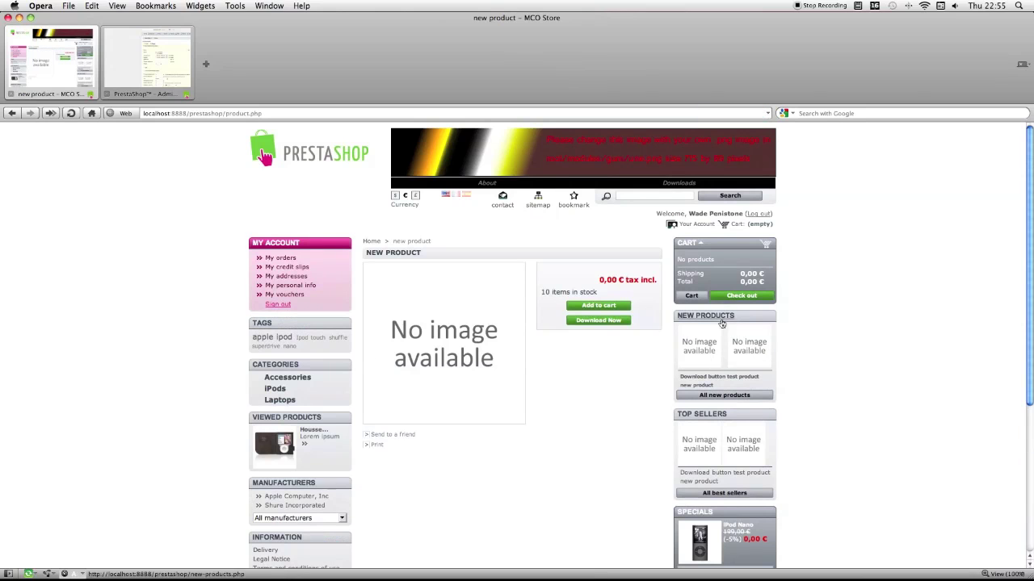
{"action": "left_click", "coordinate": [721, 378]}
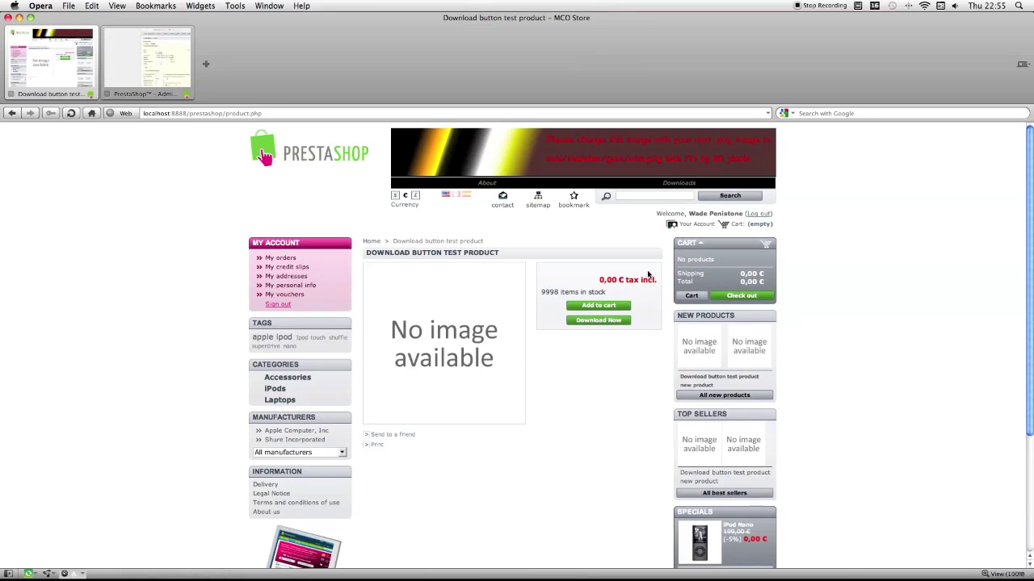
{"action": "left_click", "coordinate": [600, 323]}
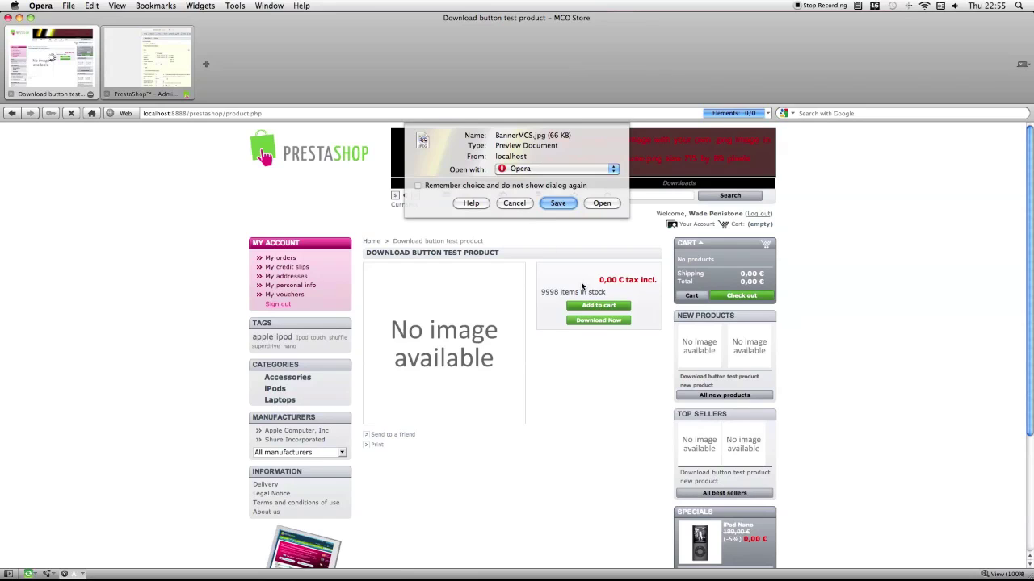
Step: Cancel saving BannerMCS.jpg, then retry the test product's Download Now button twice
{"action": "left_click", "coordinate": [515, 203]}
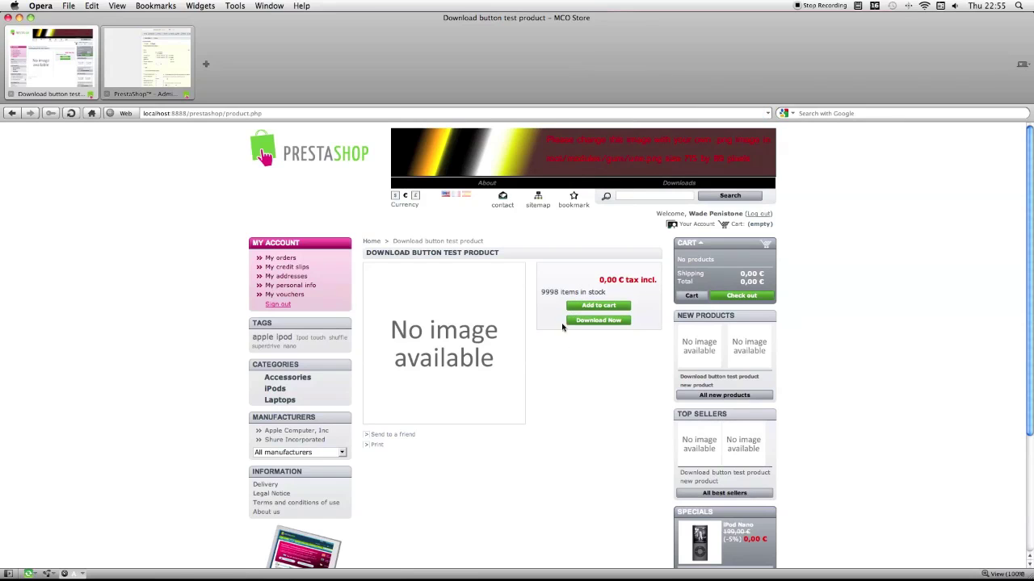
{"action": "scroll", "coordinate": [586, 324], "scroll_direction": "down", "scroll_amount": 1}
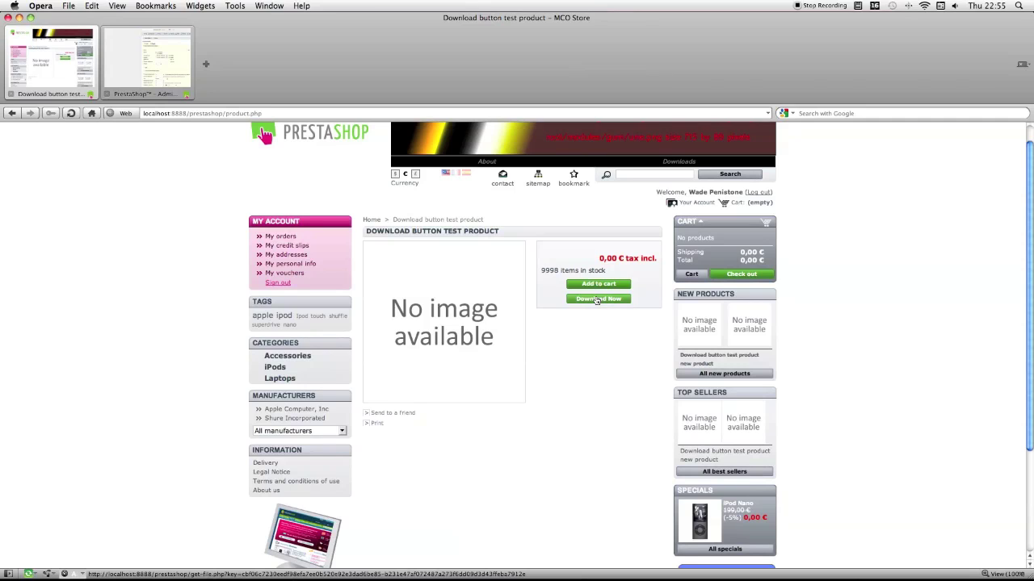
{"action": "left_click", "coordinate": [592, 300]}
{"action": "left_click", "coordinate": [590, 300]}
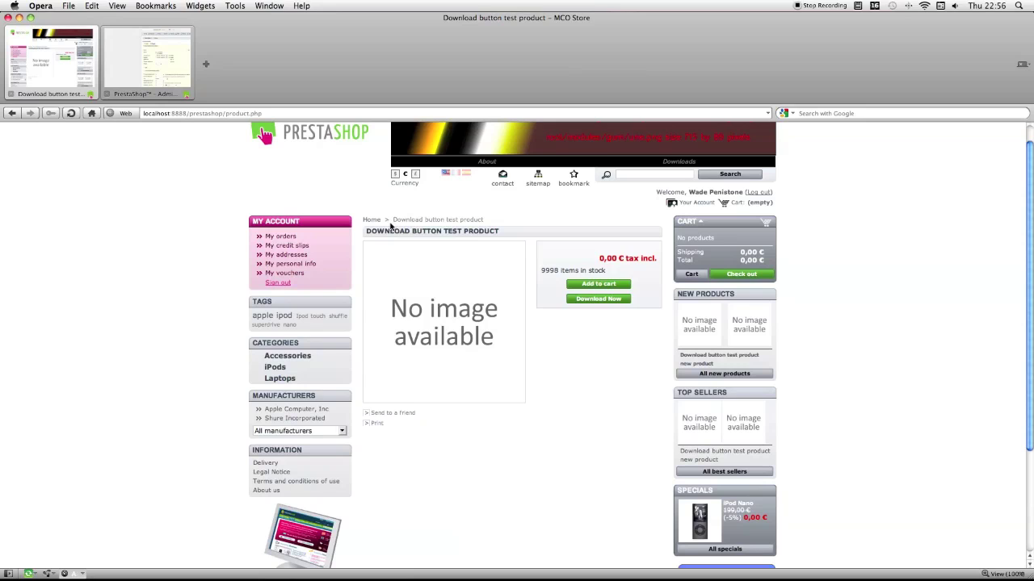
{"action": "scroll", "coordinate": [593, 263], "scroll_direction": "up", "scroll_amount": 1}
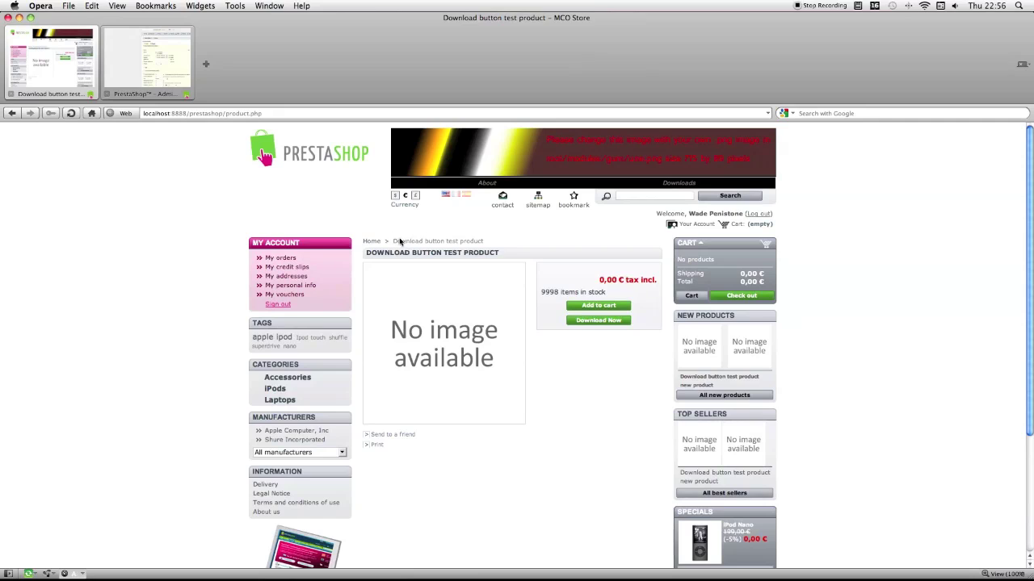
{"action": "left_click_drag", "start_coordinate": [394, 240], "coordinate": [410, 241]}
{"action": "left_click", "coordinate": [392, 214]}
{"action": "scroll", "coordinate": [637, 286], "scroll_direction": "down", "scroll_amount": 5}
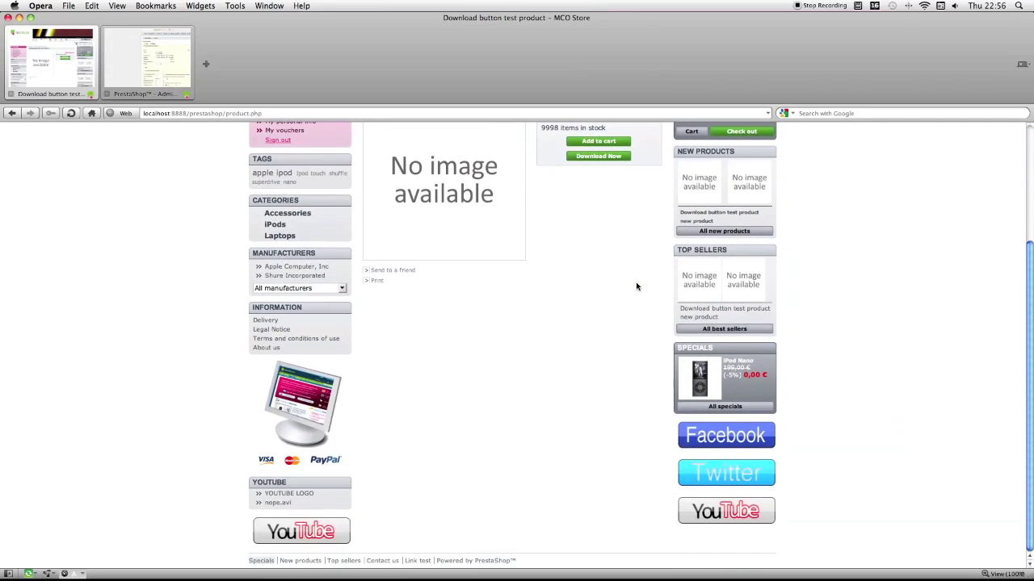
{"action": "scroll", "coordinate": [636, 286], "scroll_direction": "up", "scroll_amount": 5}
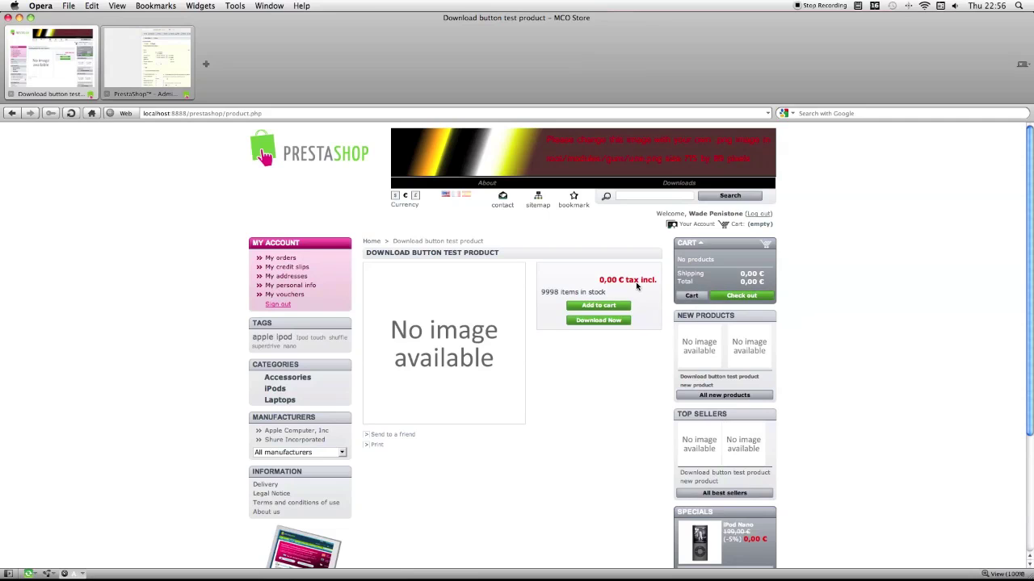